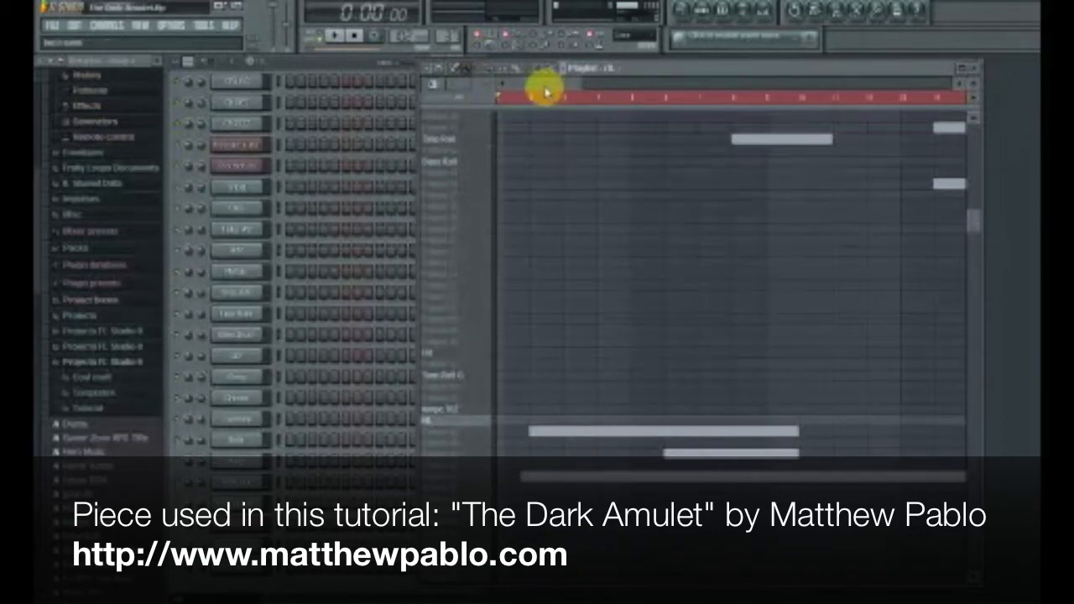
Play the opening of the arrangement from the beginning, stopping after a few bars
left_click_drag(565, 78, 512, 109)
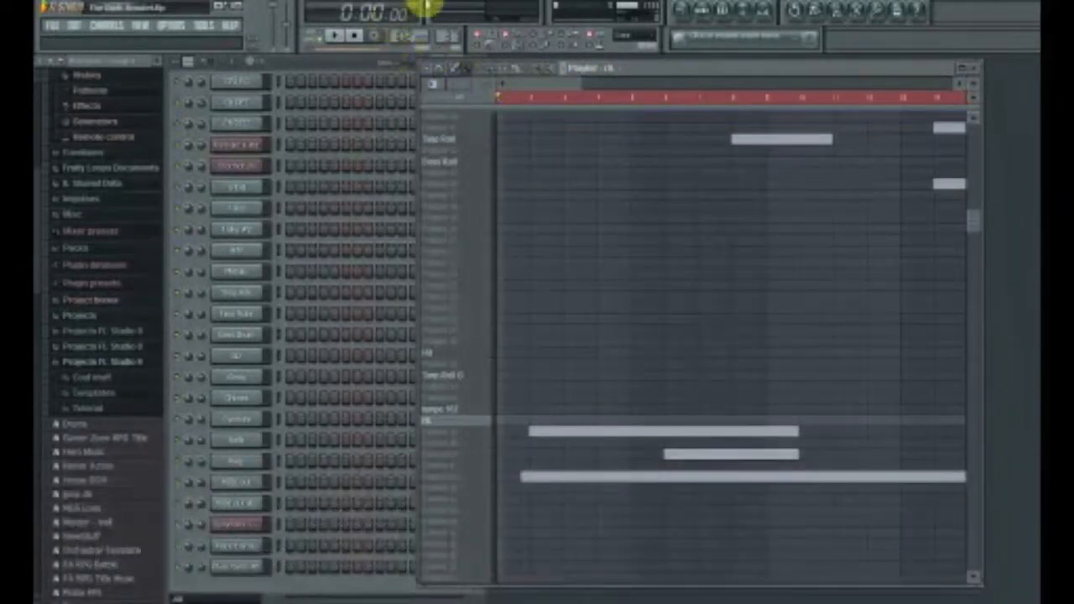
left_click_drag(548, 85, 487, 89)
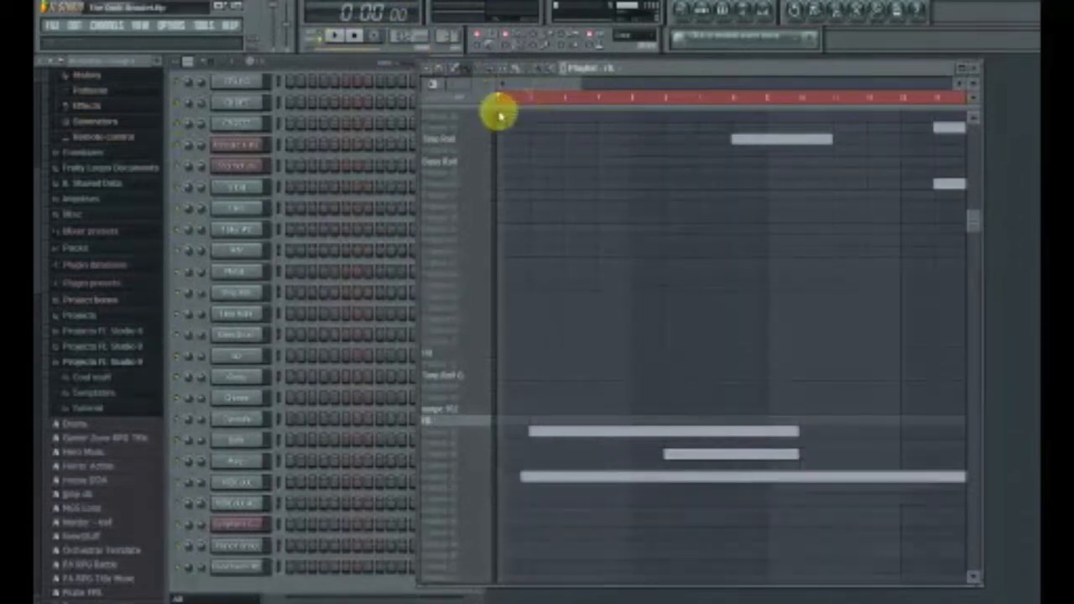
left_click(336, 35)
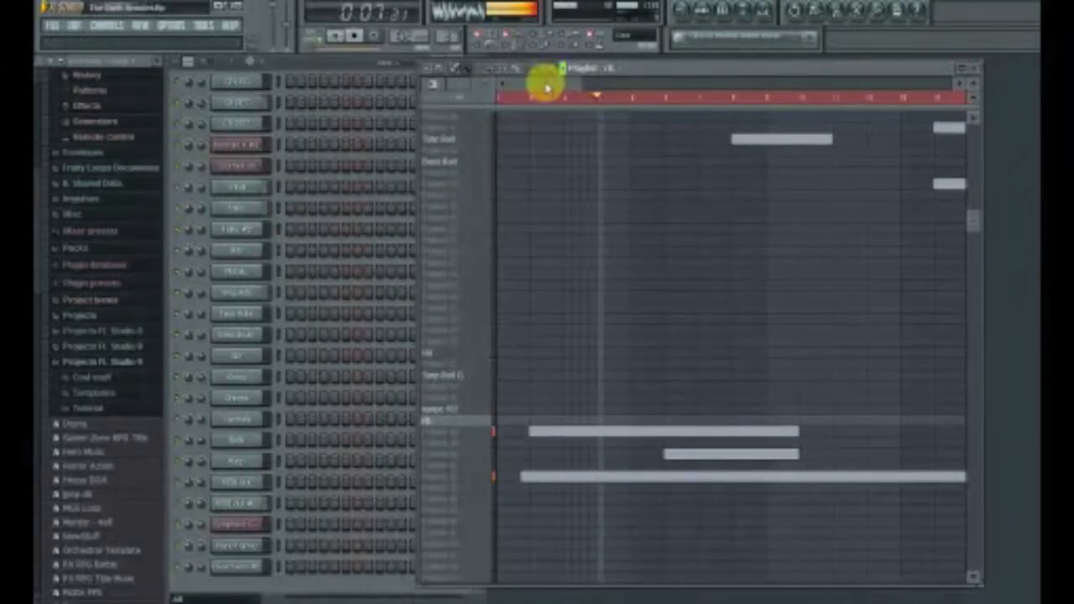
left_click(353, 35)
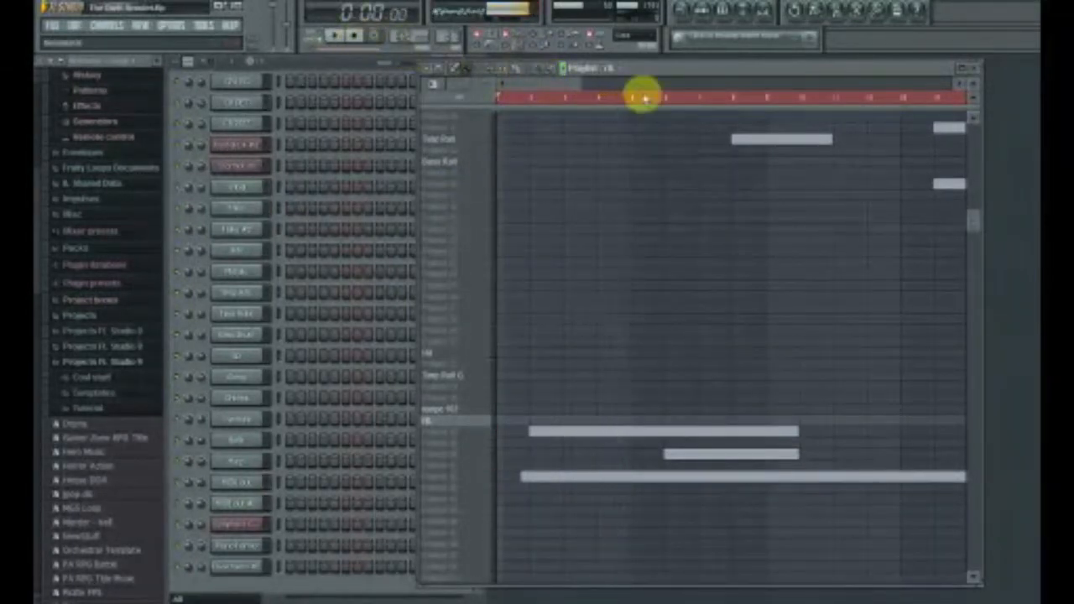
Try removing the "rit." clip located just before the Tempo 102 clip in the playlist
left_click_drag(560, 89, 784, 91)
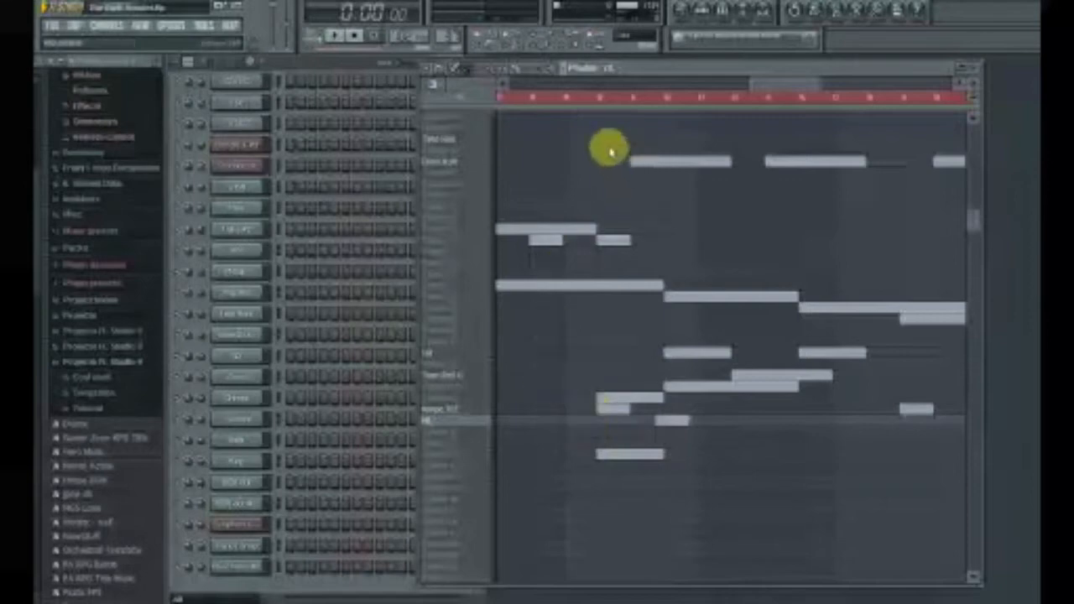
left_click_drag(770, 89, 663, 121)
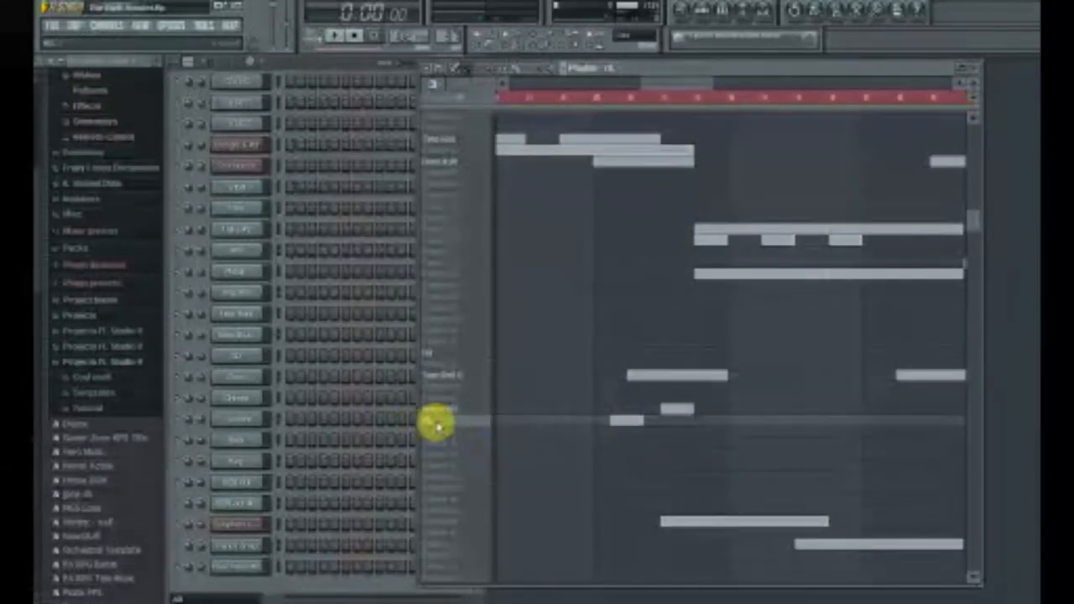
right_click(627, 423)
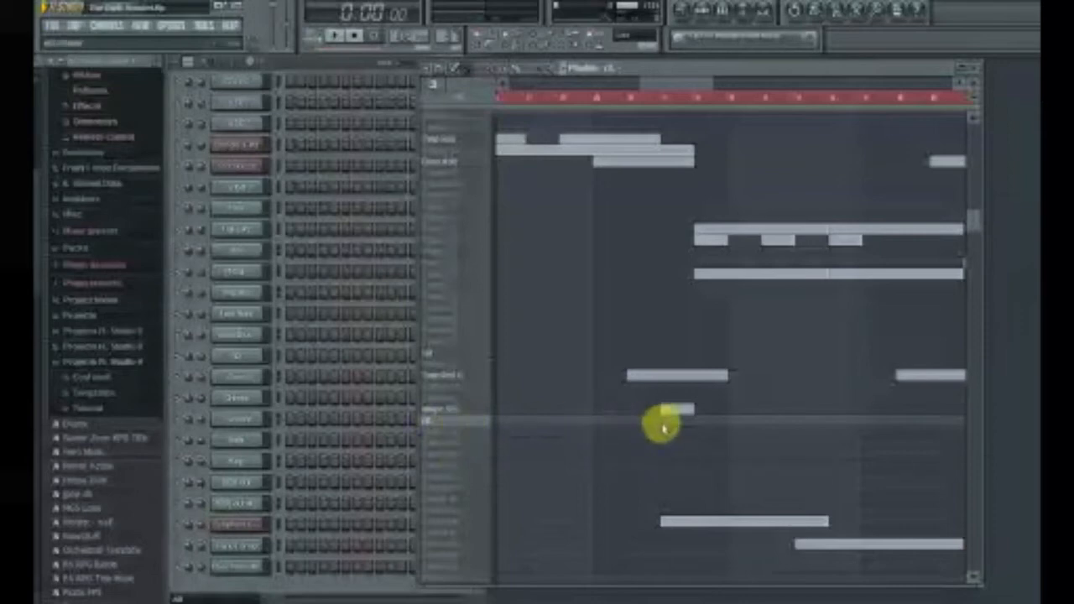
Delete the "rit." clip ahead of the Tempo 102 clip and play back the transition without the slowdown
left_click_drag(651, 85, 766, 95)
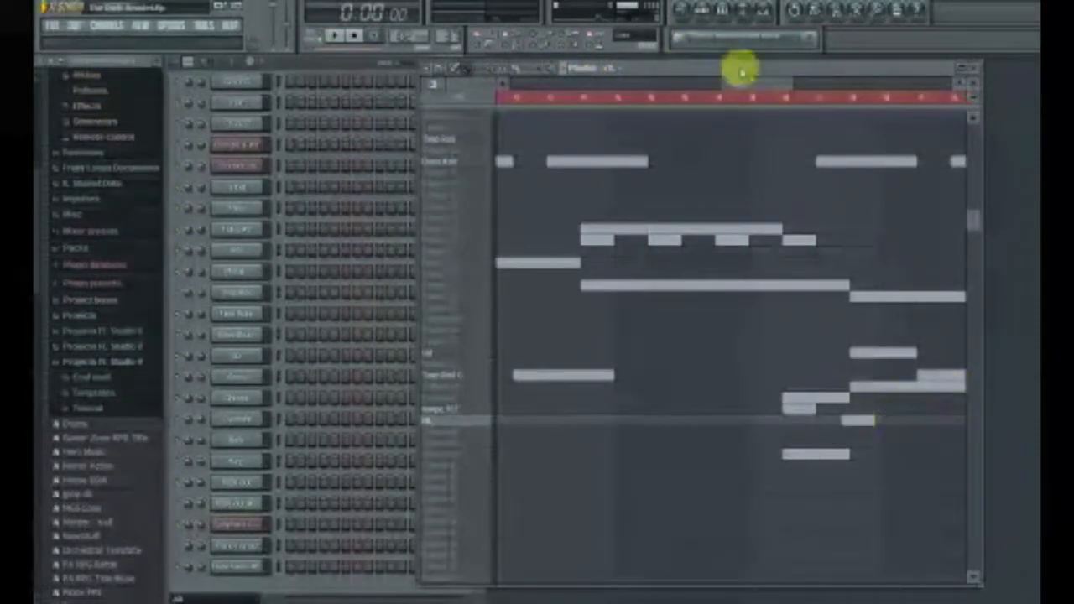
left_click(713, 86)
left_click_drag(714, 87, 631, 84)
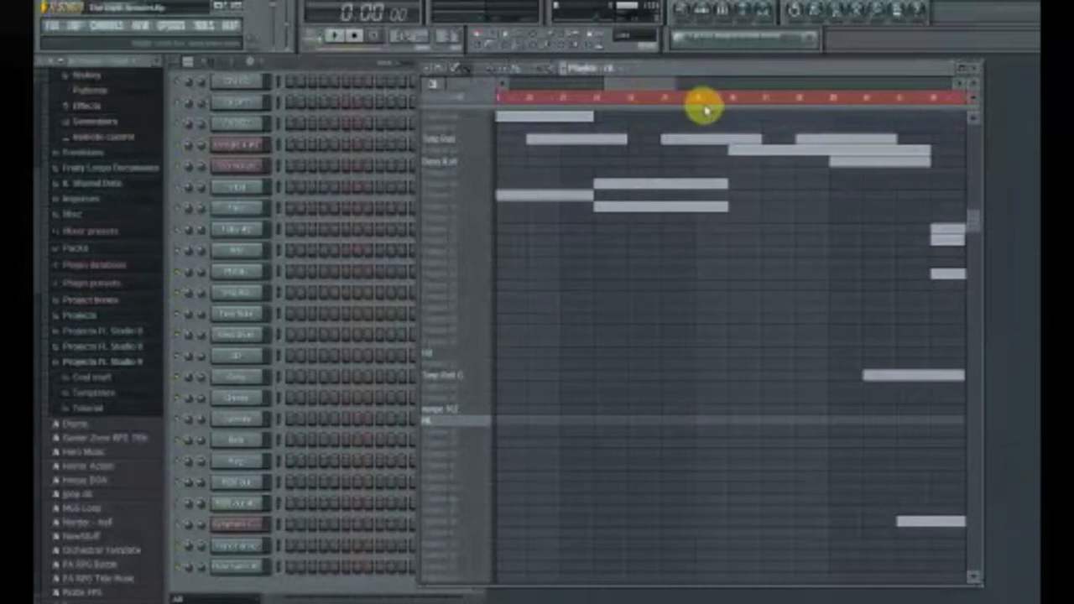
mouse_move(642, 85)
left_mouse_down()
mouse_move(678, 84)
mouse_move(643, 88)
left_mouse_up()
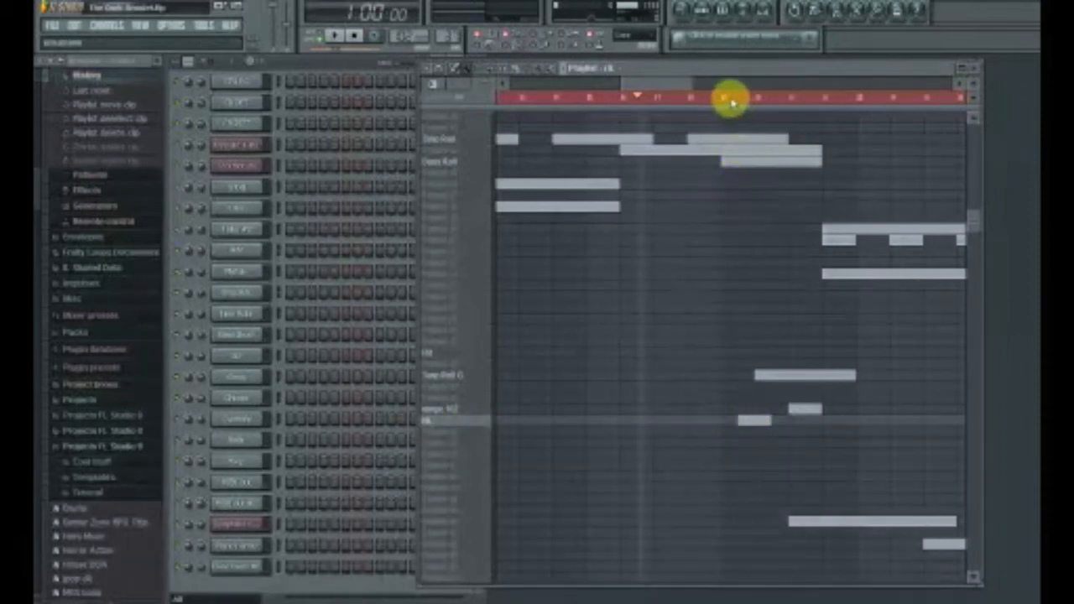
right_click(747, 421)
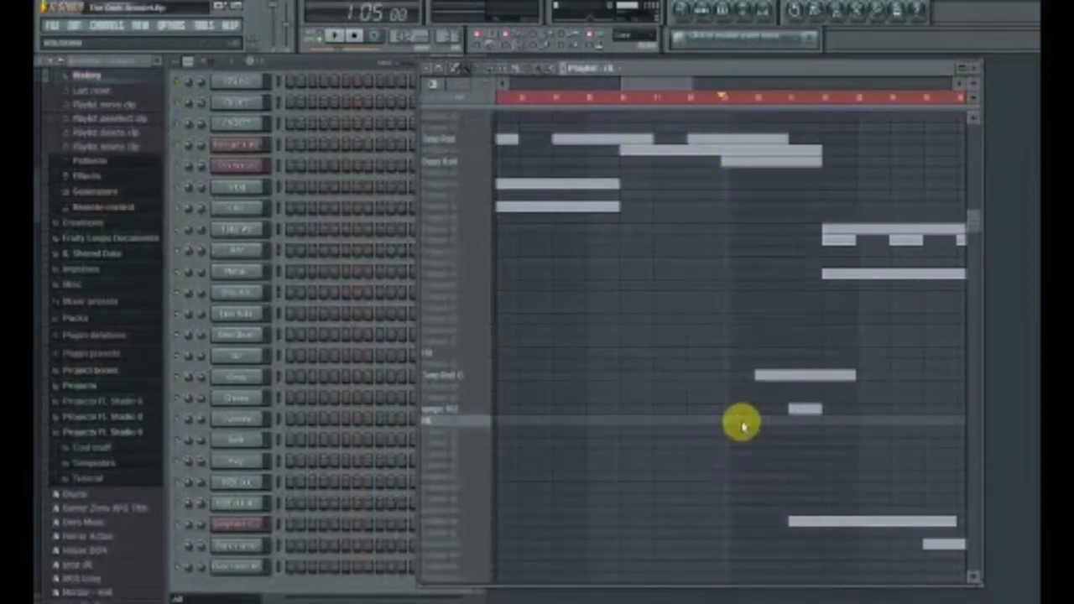
key("space")
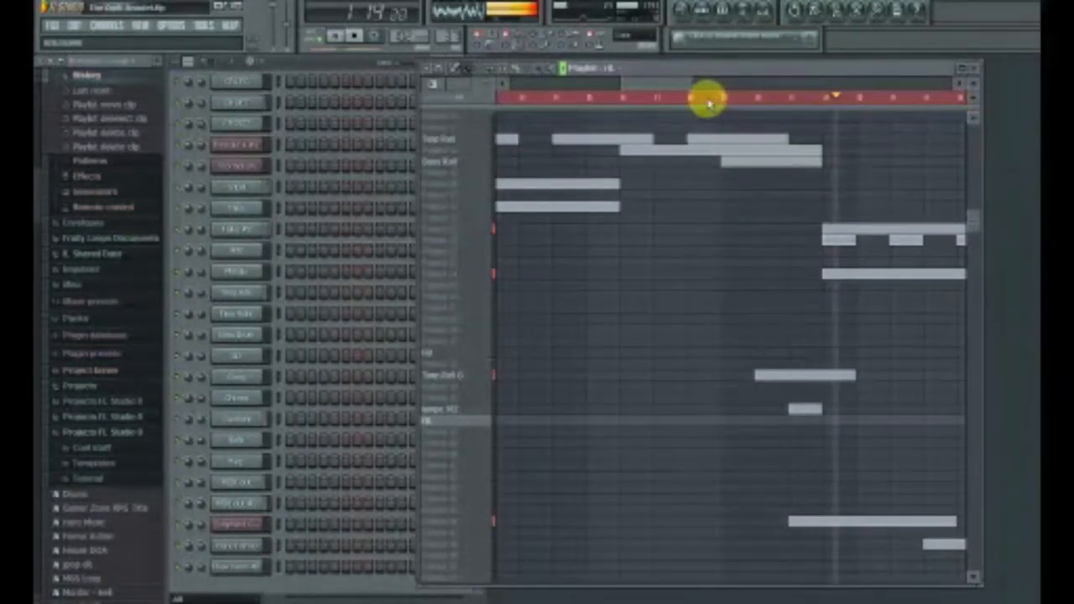
left_click(709, 101)
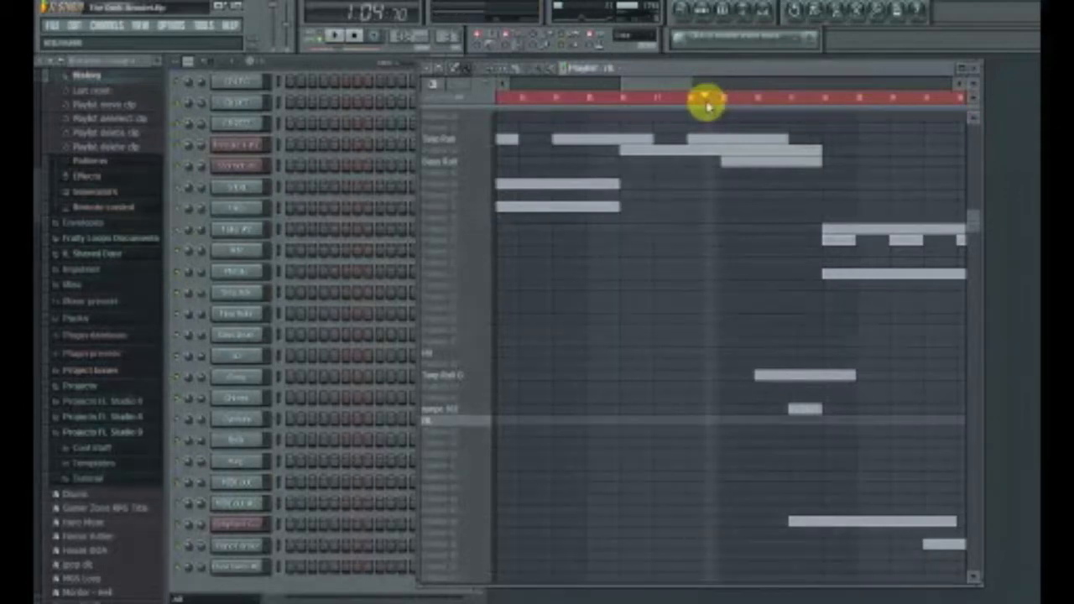
Place a "rit." clip back on its own playlist track, just ahead of the Tempo 102 clip
left_click(747, 431)
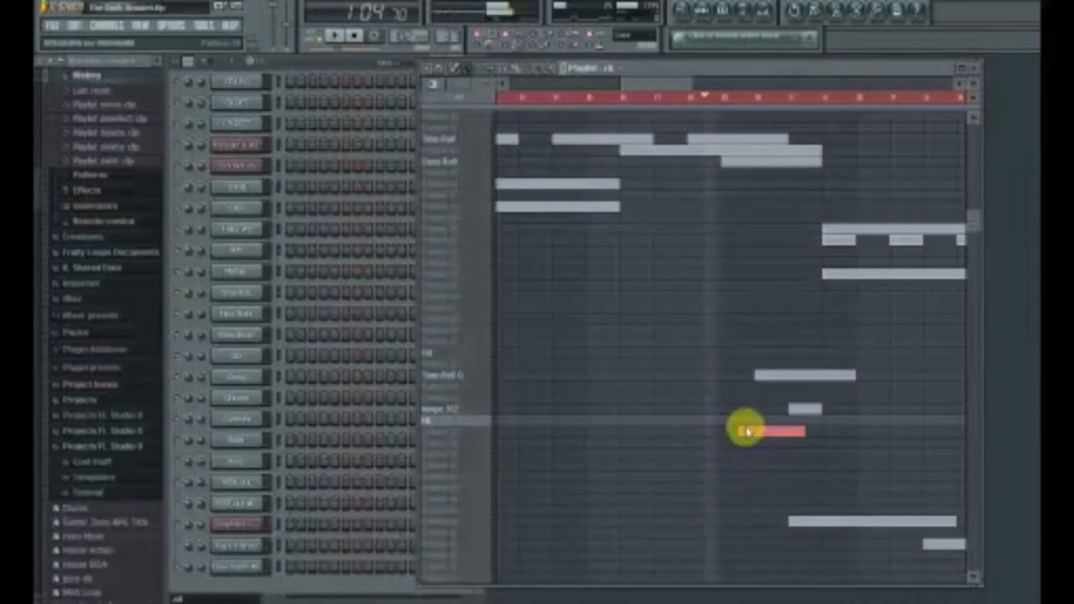
right_click(747, 428)
left_click_drag(747, 425, 754, 424)
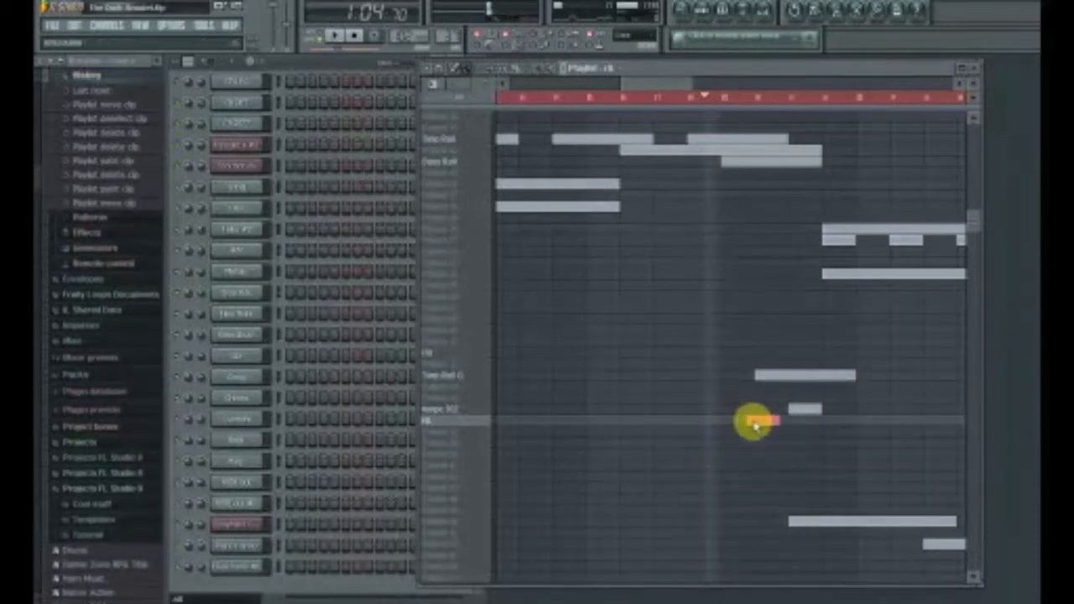
Redraw the "rit." pattern's tempo events as a gradual downward curve and play back the slowdown
left_click(338, 64)
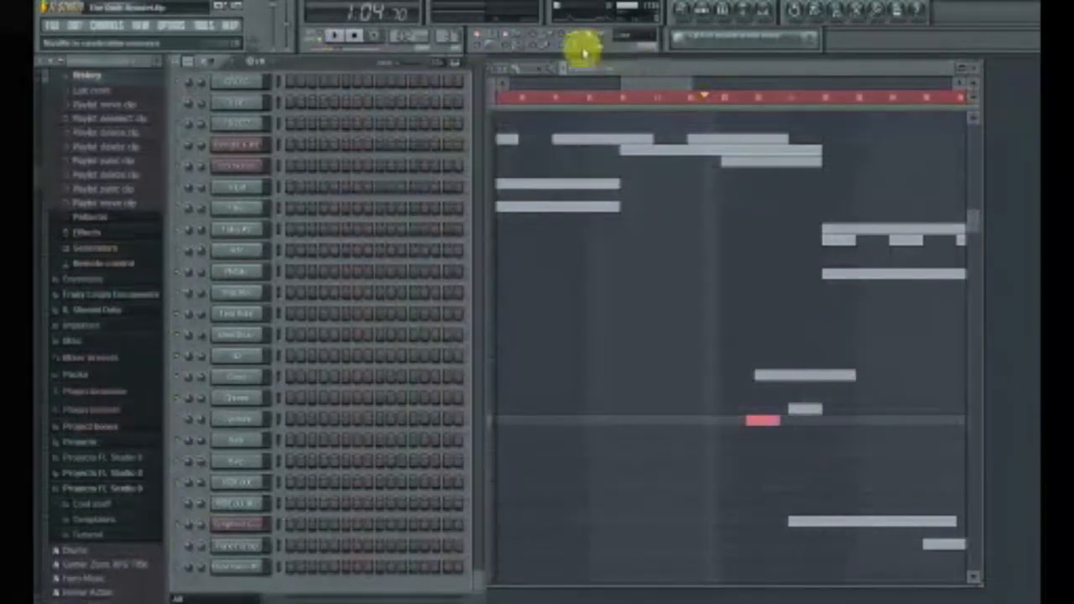
left_click_drag(658, 82, 676, 96)
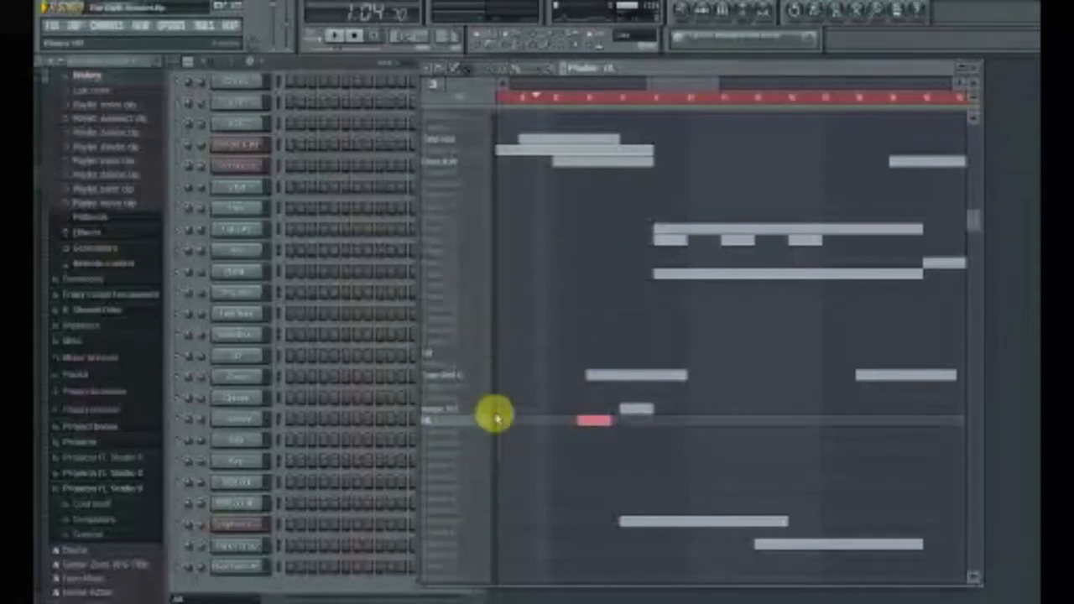
scroll(483, 423, "down", 3)
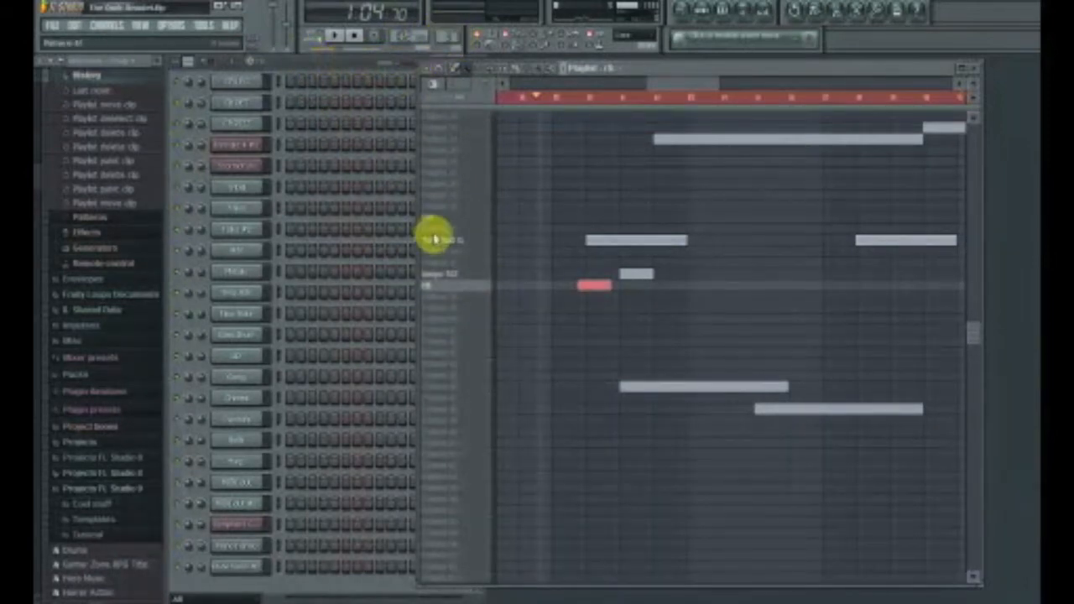
left_click_drag(592, 114, 560, 58)
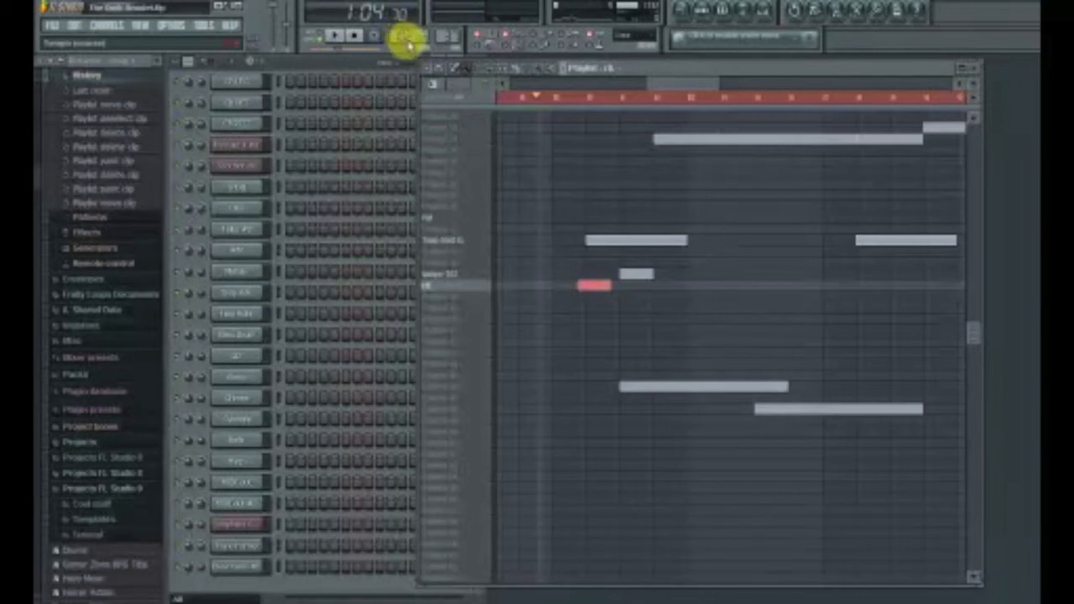
left_click(440, 47)
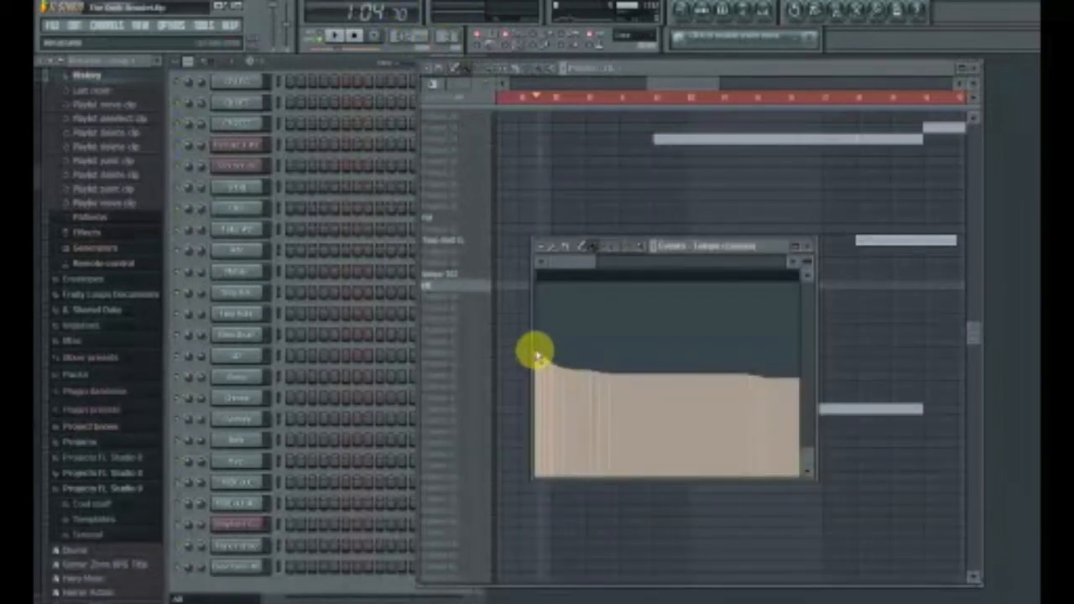
left_click_drag(579, 267, 540, 268)
mouse_move(542, 360)
left_mouse_down()
mouse_move(562, 373)
mouse_move(552, 363)
left_mouse_up()
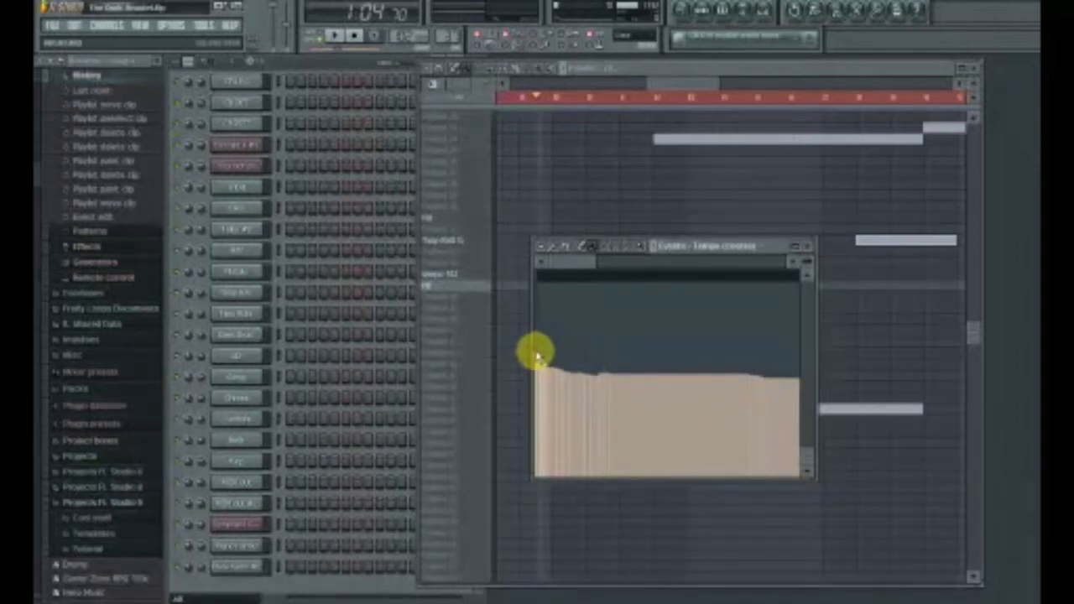
mouse_move(537, 357)
left_mouse_down()
mouse_move(636, 398)
mouse_move(744, 385)
mouse_move(577, 378)
mouse_move(547, 355)
mouse_move(601, 383)
mouse_move(766, 388)
left_mouse_up()
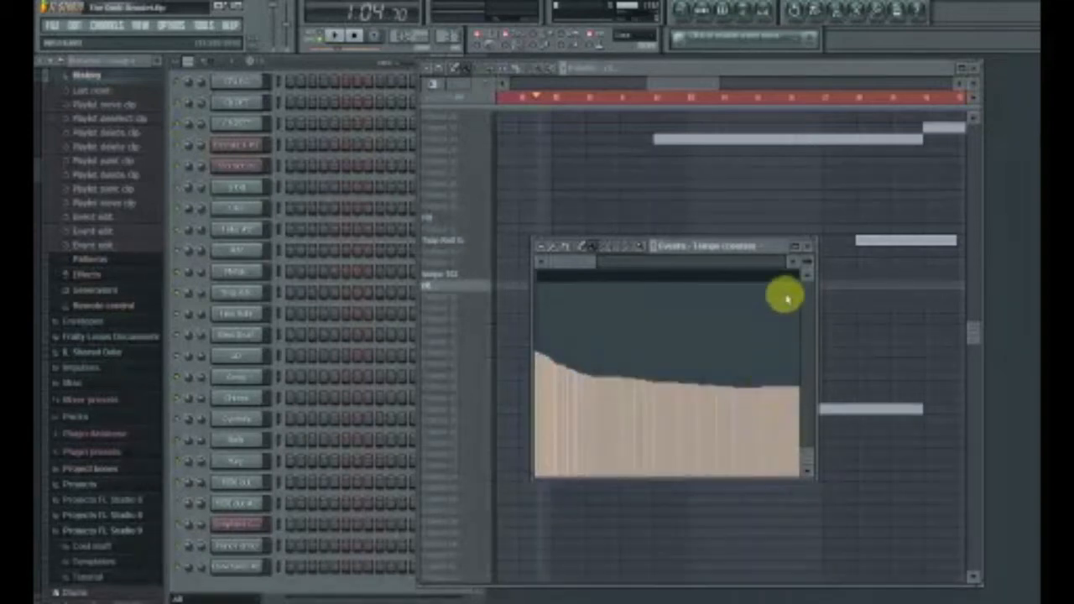
left_click(806, 247)
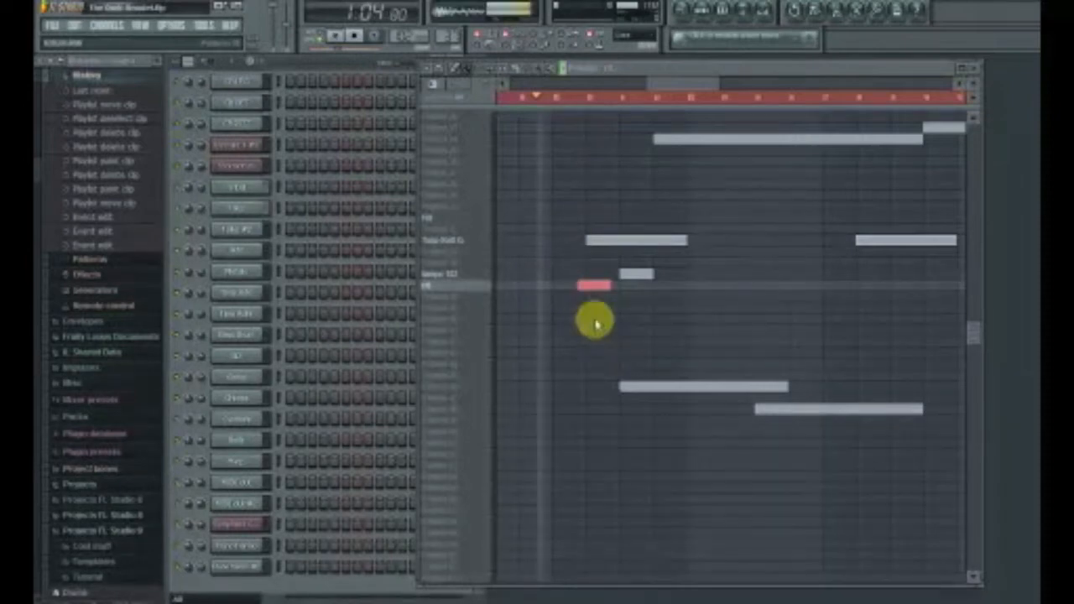
left_click_drag(971, 329, 976, 240)
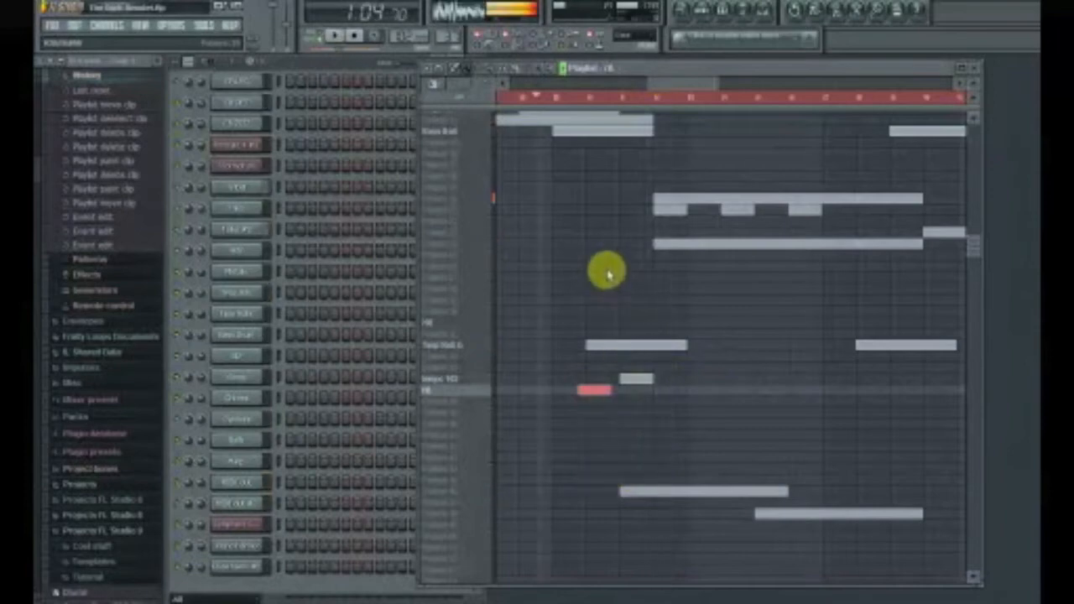
left_click(356, 38)
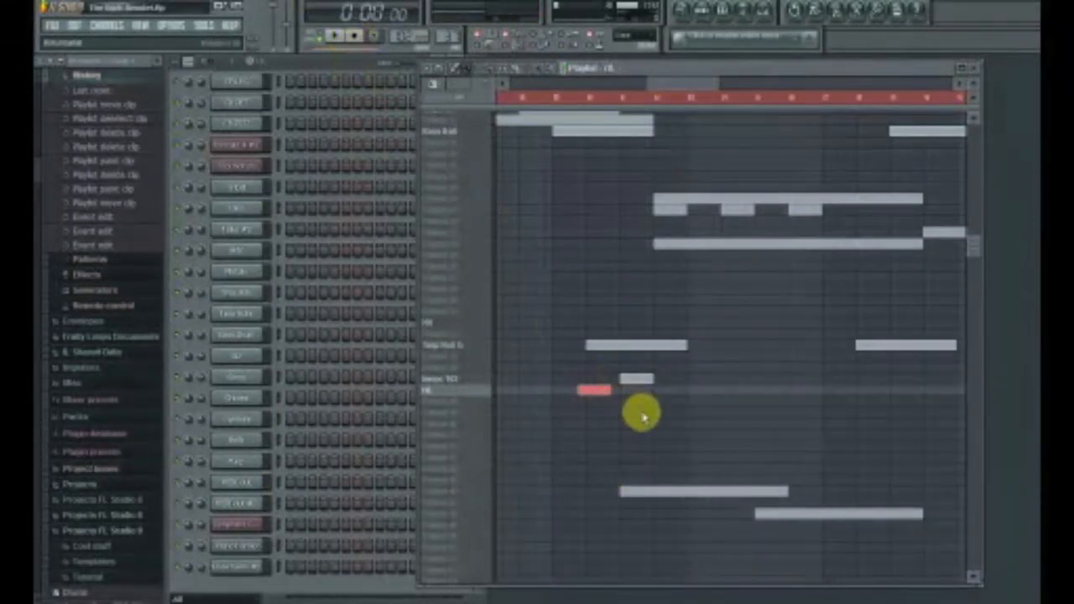
Select the Tempo 102 pattern and delete its clip that follows the "rit." clip
left_click_drag(691, 81, 679, 82)
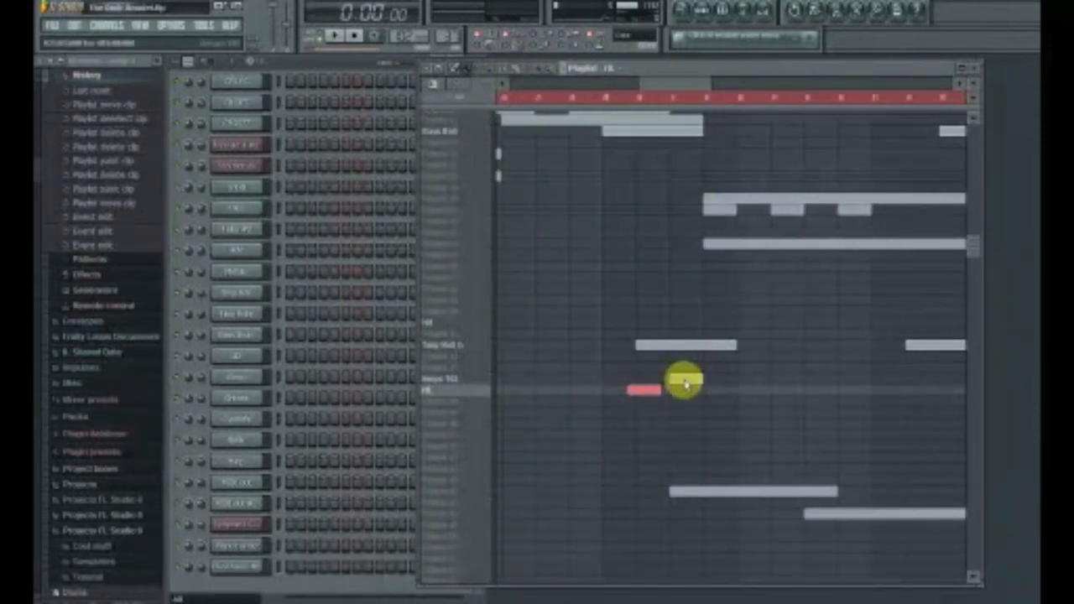
left_click(474, 384)
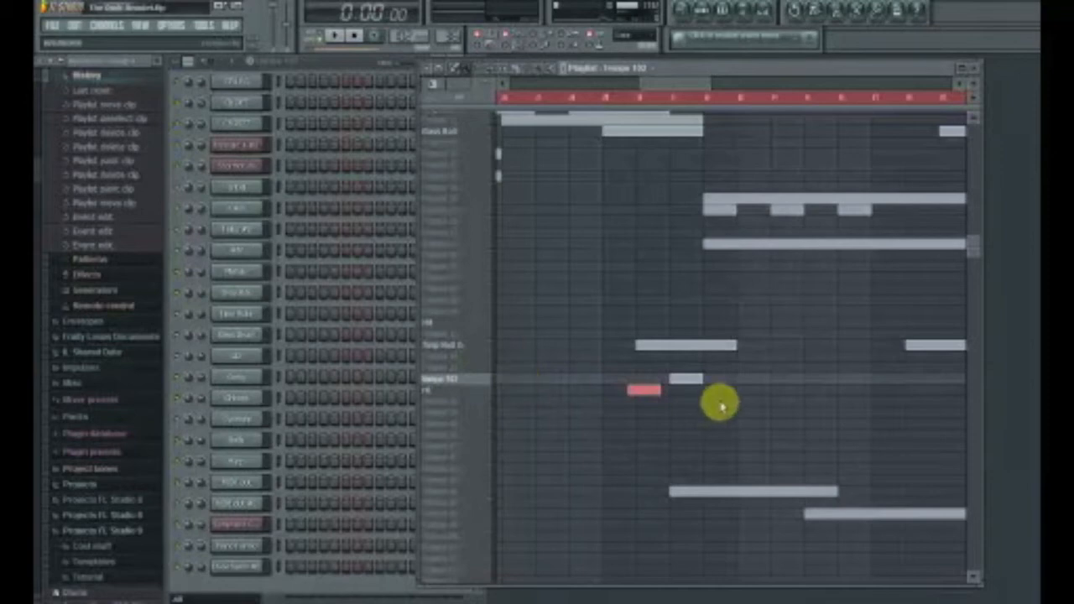
right_click(684, 384)
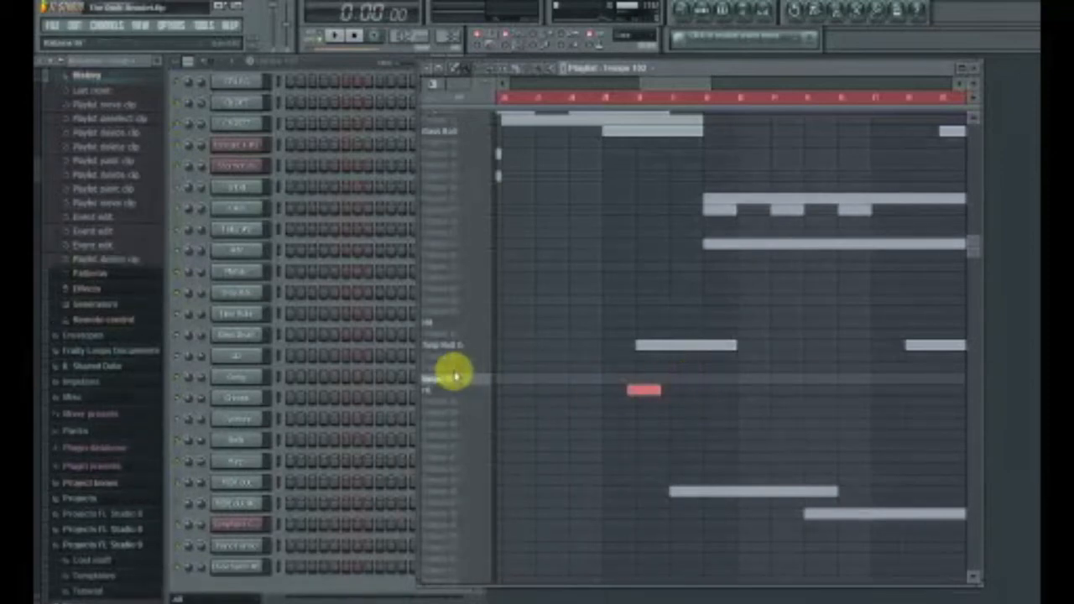
Place a Tempo 102 clip at bar 2, near the start of the song
left_click_drag(648, 86, 439, 134)
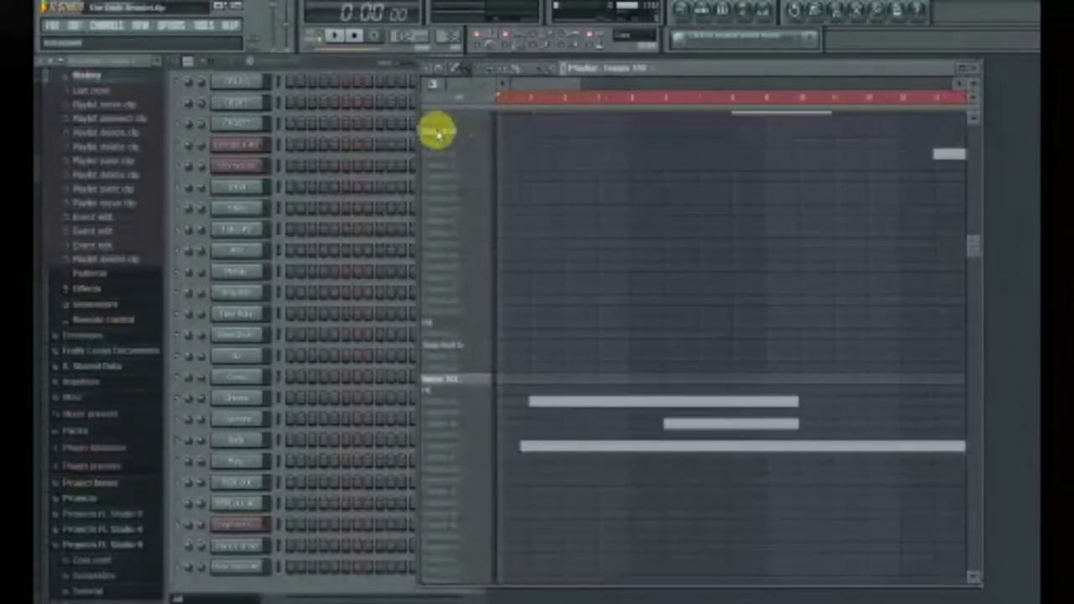
left_click(531, 384)
left_click_drag(521, 389, 530, 382)
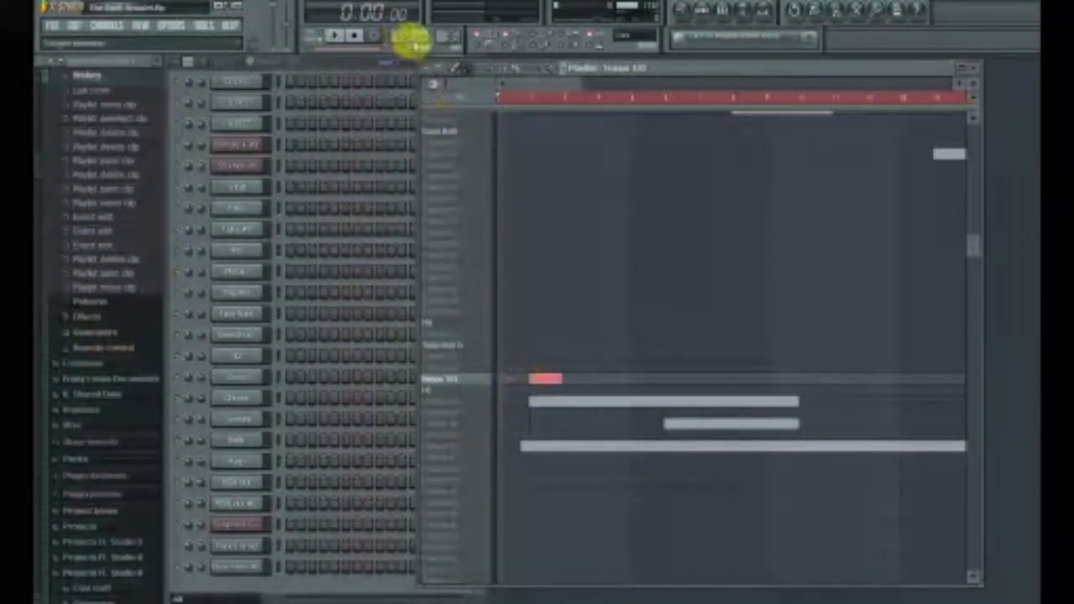
Edit the tempo events of the Tempo 102 pattern, trying several levels and leaving one constant tempo across the pattern
right_click(413, 44)
left_click(421, 59)
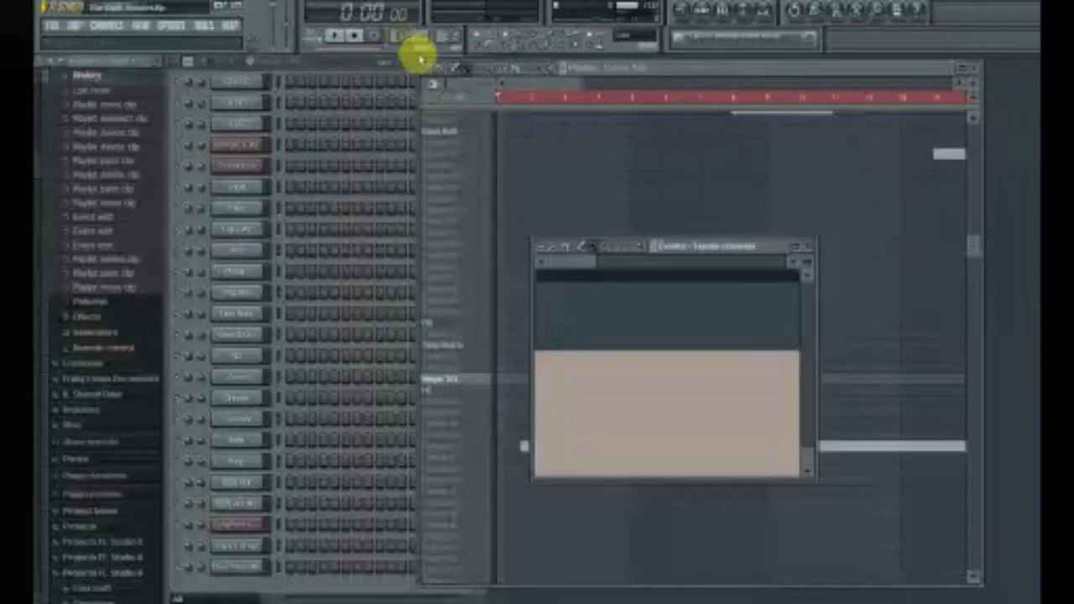
left_click(539, 354)
left_click(538, 346)
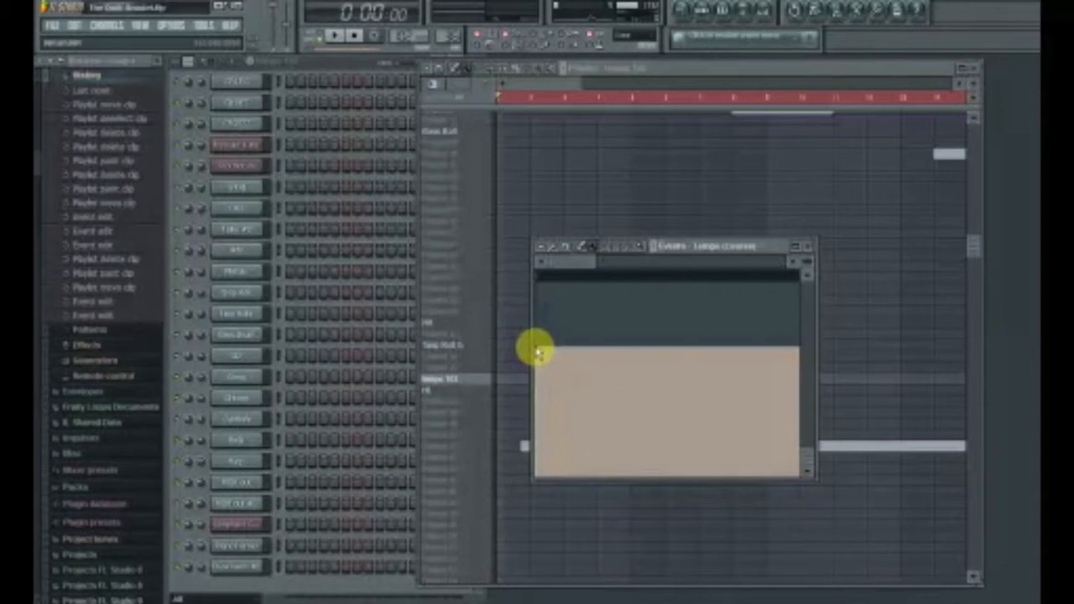
left_click(538, 337)
left_click(538, 383)
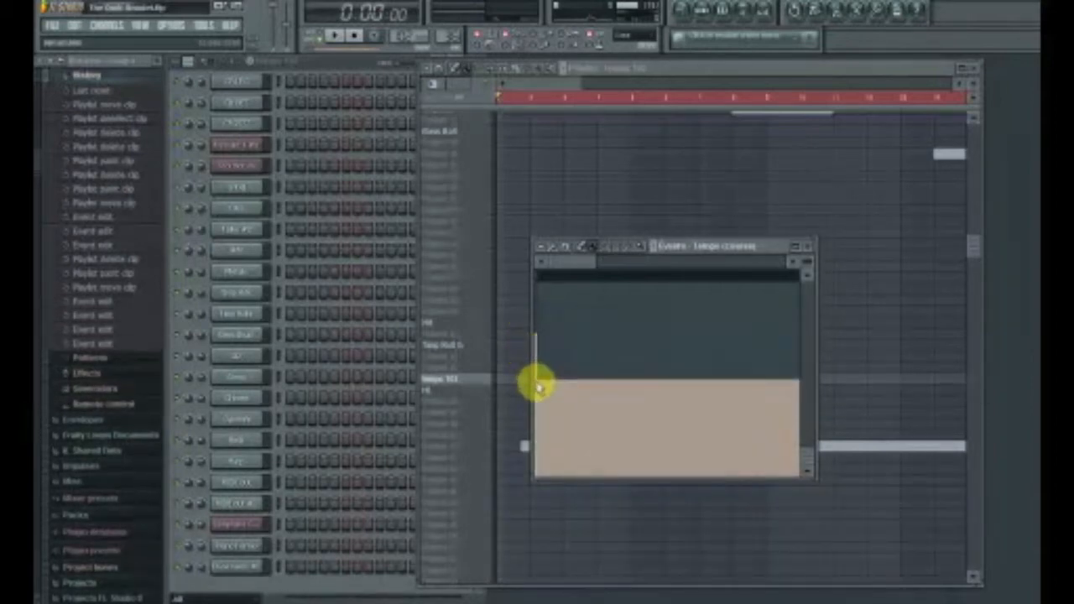
left_click(534, 385)
mouse_move(540, 372)
left_mouse_down()
mouse_move(524, 367)
mouse_move(539, 335)
mouse_move(528, 389)
mouse_move(530, 341)
mouse_move(533, 356)
left_mouse_up()
left_click(539, 353)
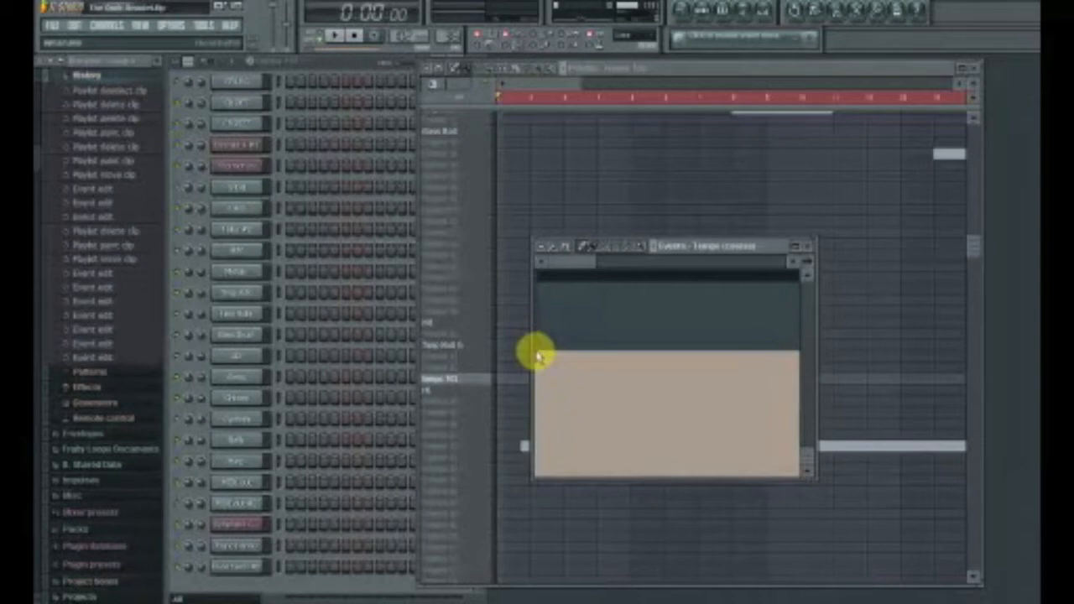
left_click(806, 246)
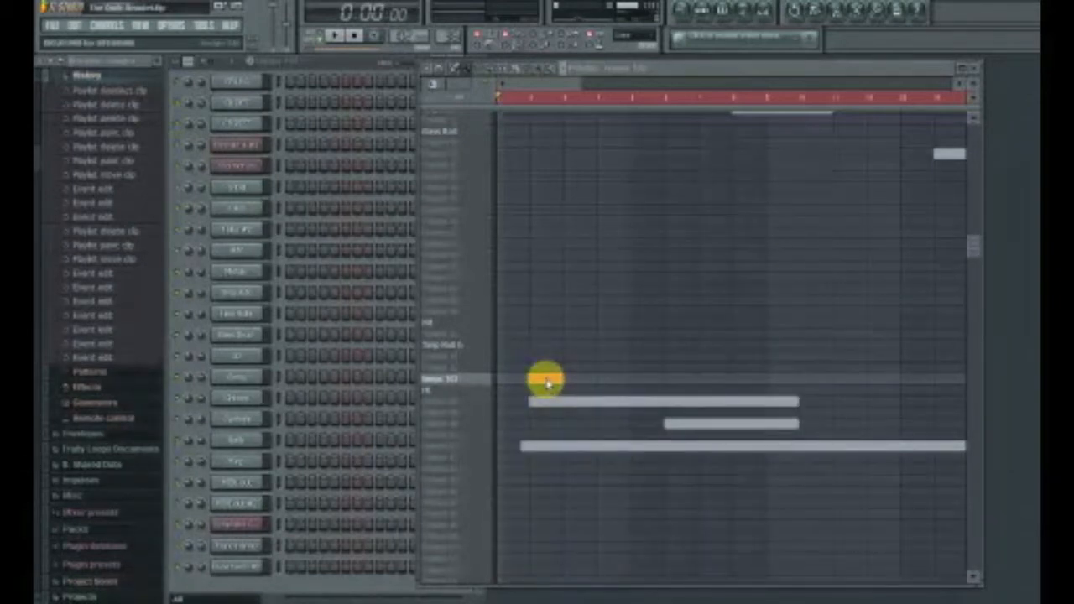
Delete the Tempo 102 clip at bar 2 and play back the passage around the "rit." clip
right_click(543, 382)
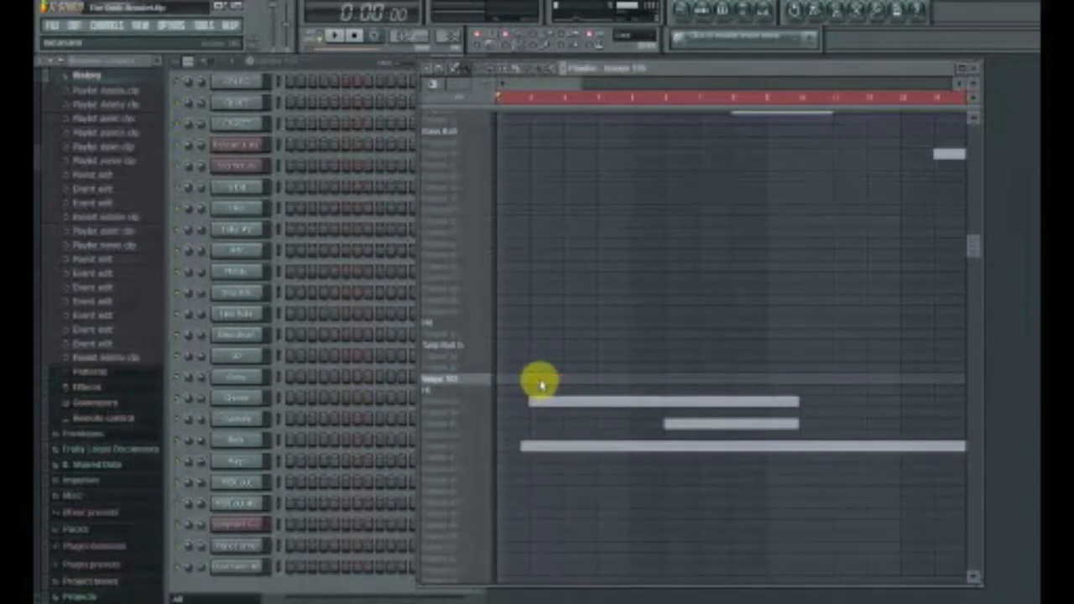
left_click_drag(554, 86, 687, 96)
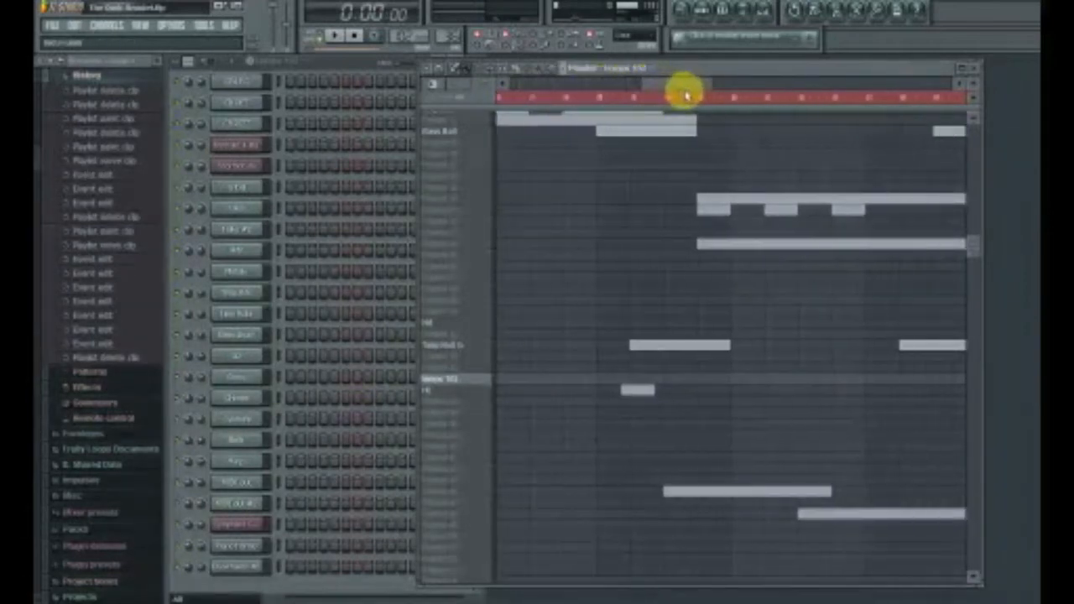
left_click(621, 102)
key("space")
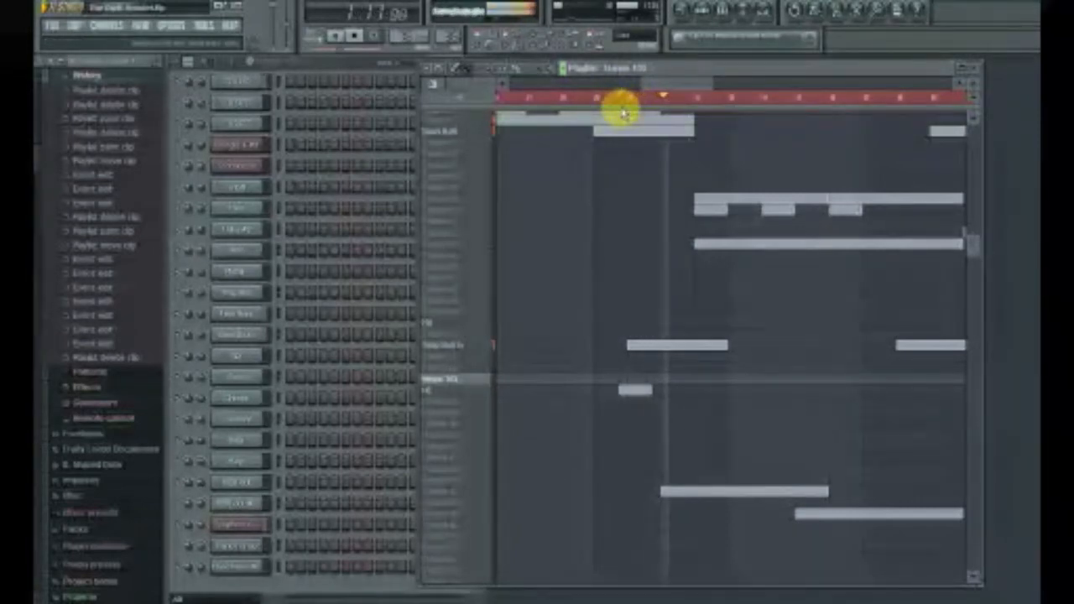
key("space")
Play the opening bars from the start of the song without the Tempo 102 clip
left_click_drag(662, 85, 543, 89)
left_click(353, 38)
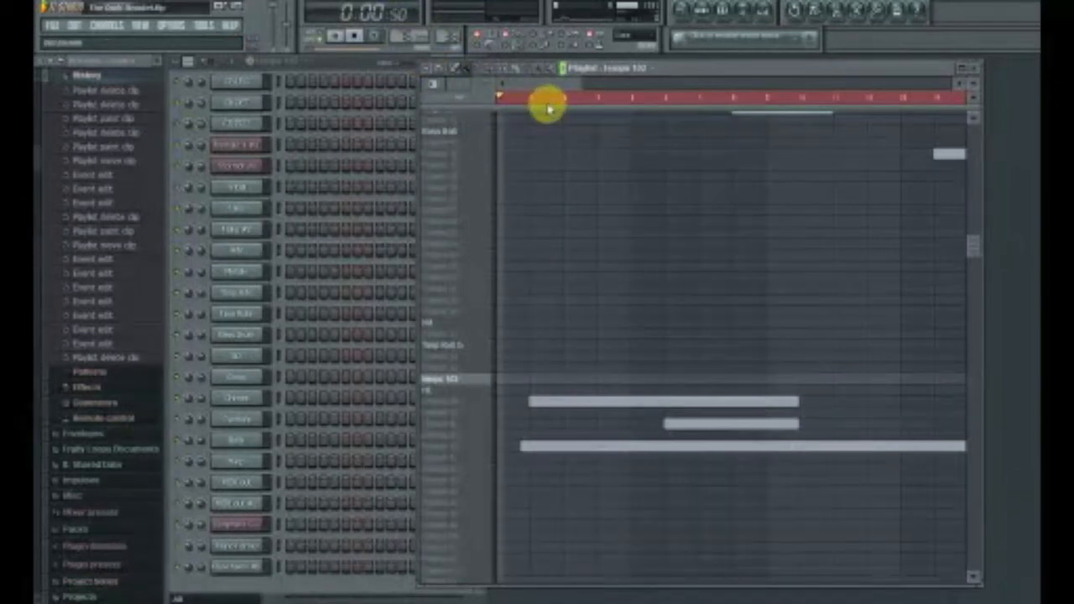
key("space")
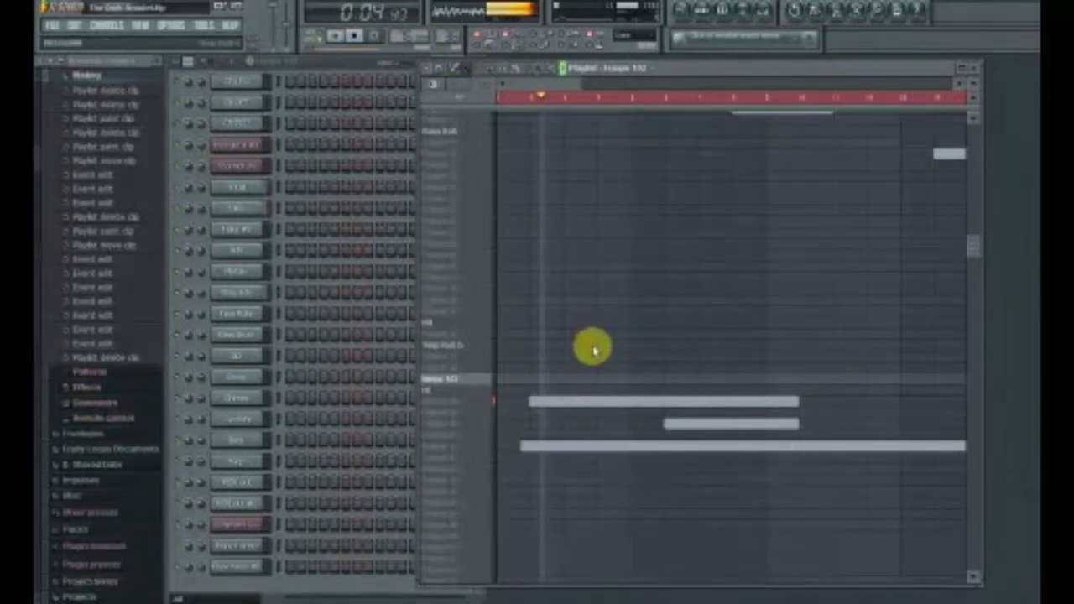
key("space")
Place a Tempo 102 clip back at bar 2 and play the opening again
left_click(535, 380)
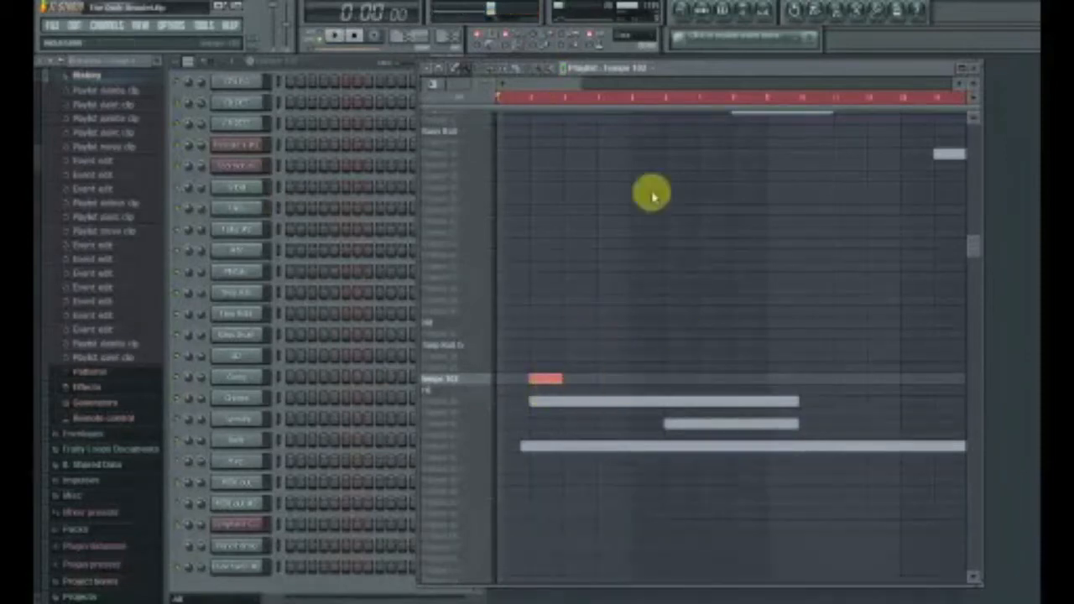
left_click_drag(537, 82, 534, 106)
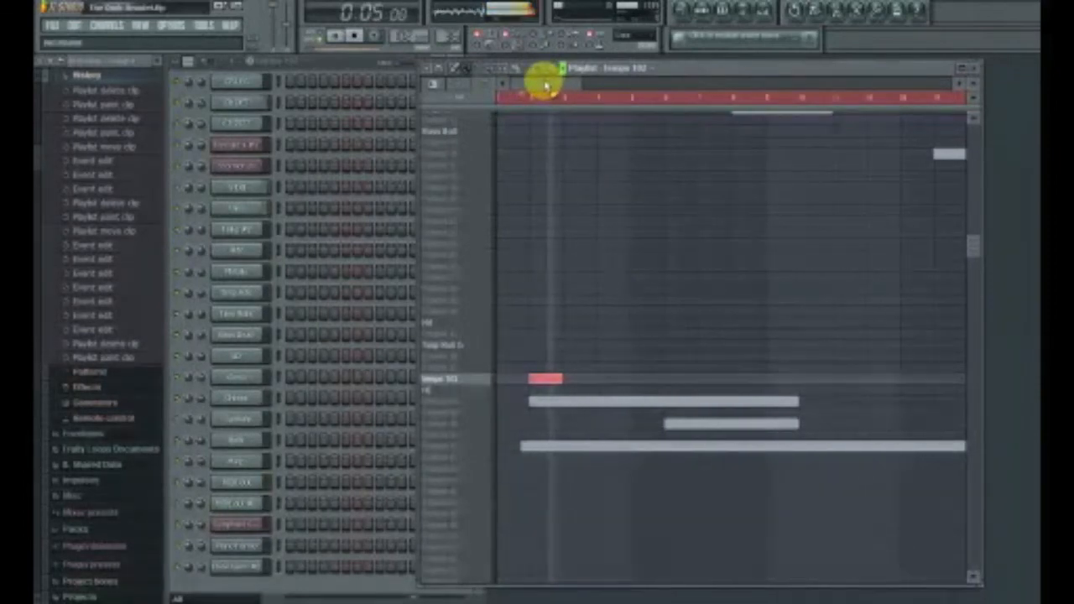
Place a Tempo 102 clip just after the "rit." clip and play back the slowdown and return to tempo
left_click_drag(547, 79, 682, 93)
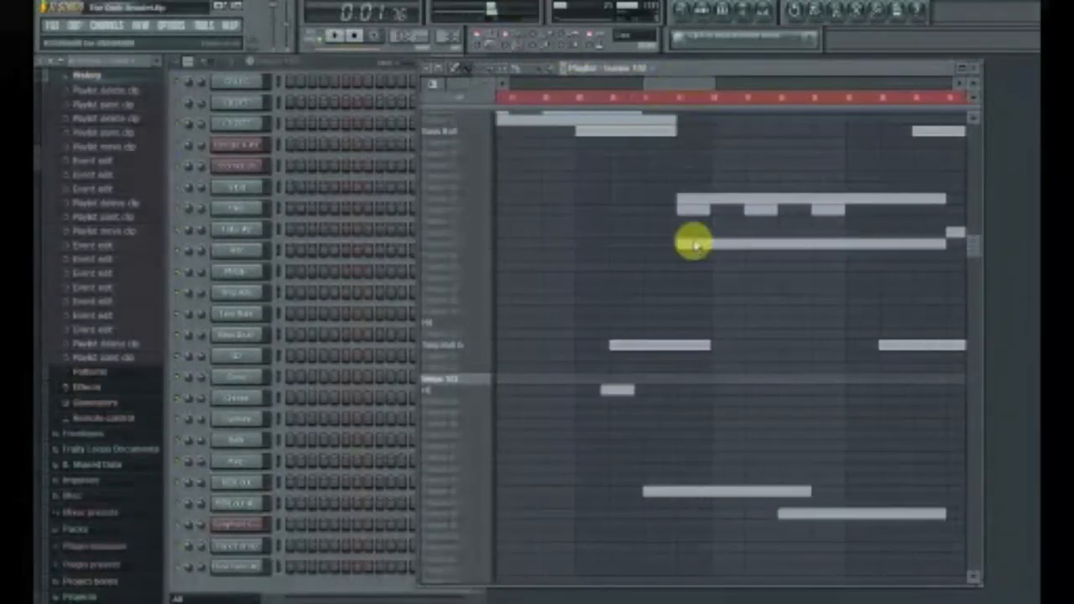
left_click(648, 381)
scroll(630, 246, "up", 4)
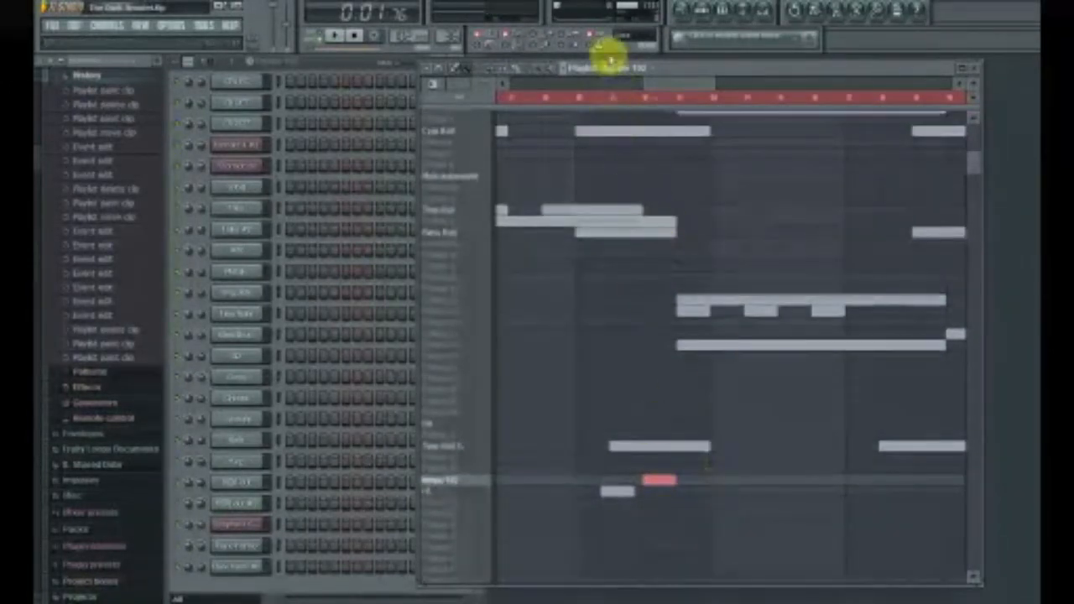
left_click(589, 96)
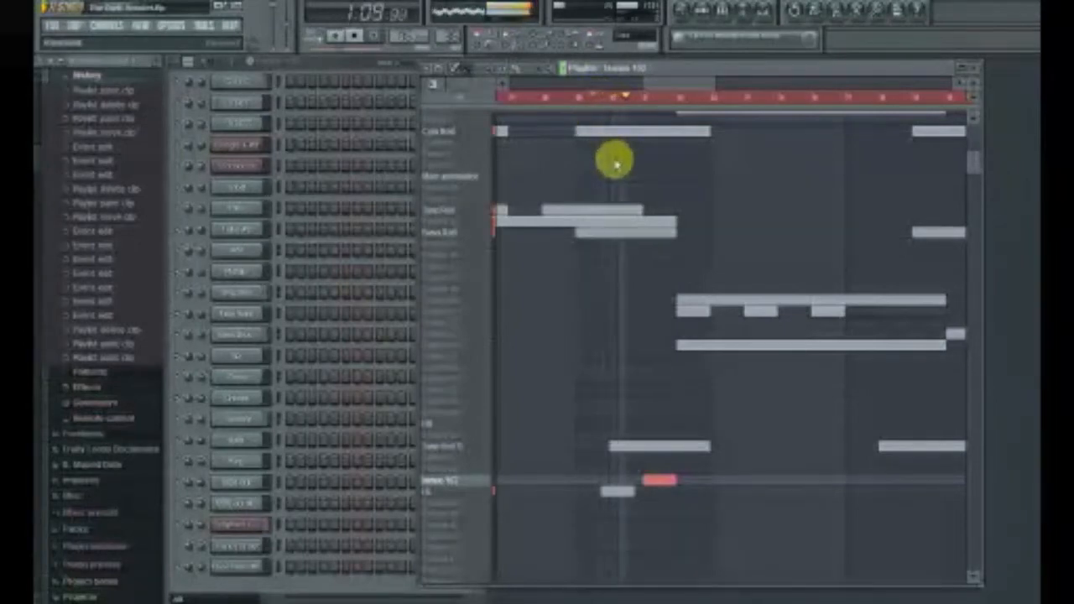
left_click(536, 100)
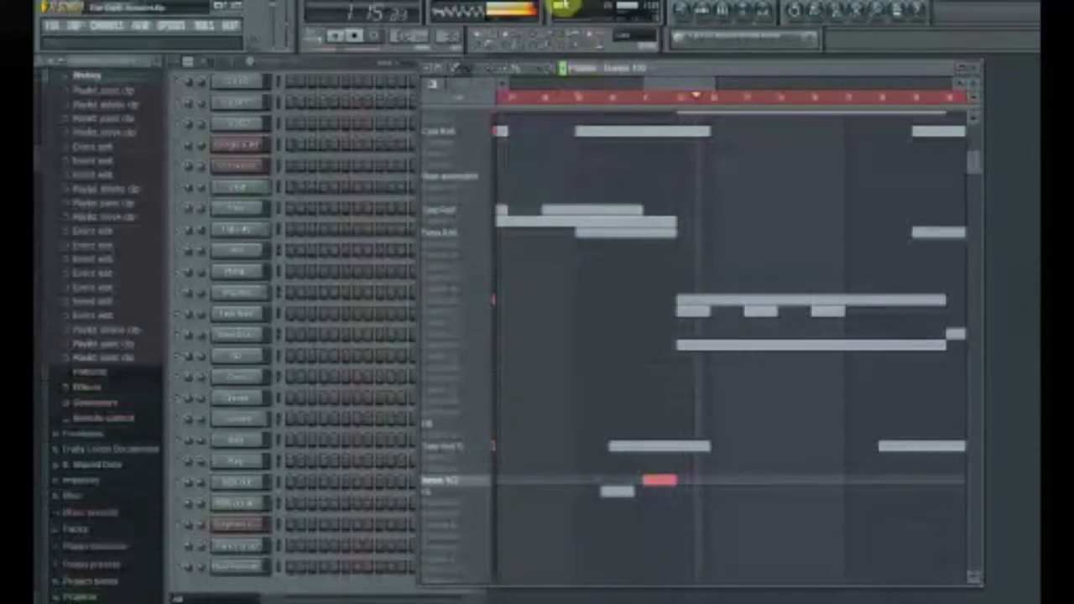
Delete the "rit." clip in the later section of the song and play that passage without it
left_click_drag(657, 89, 575, 99)
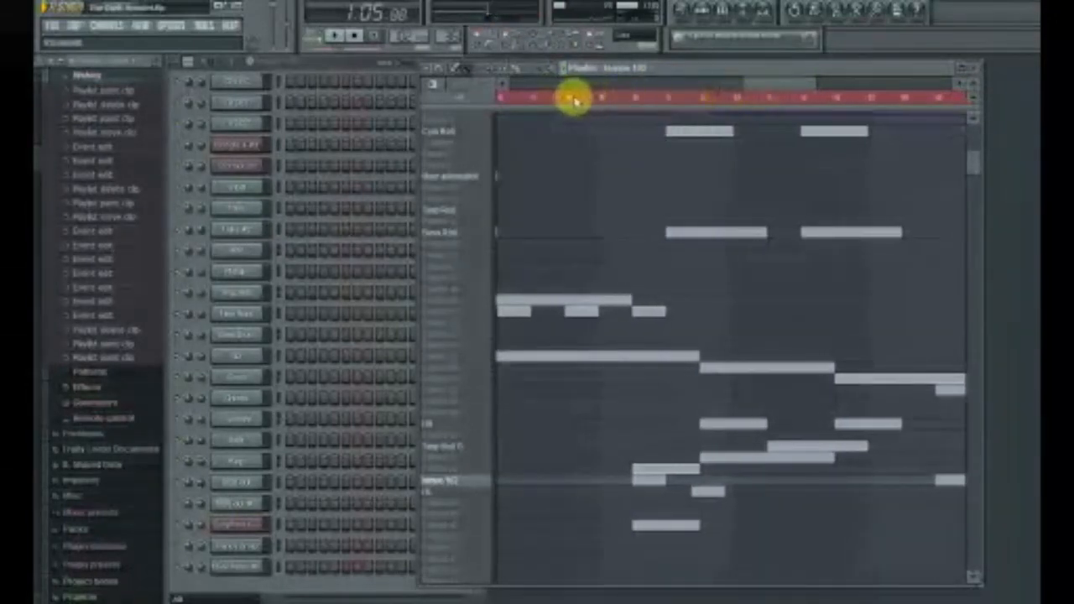
left_click(575, 99)
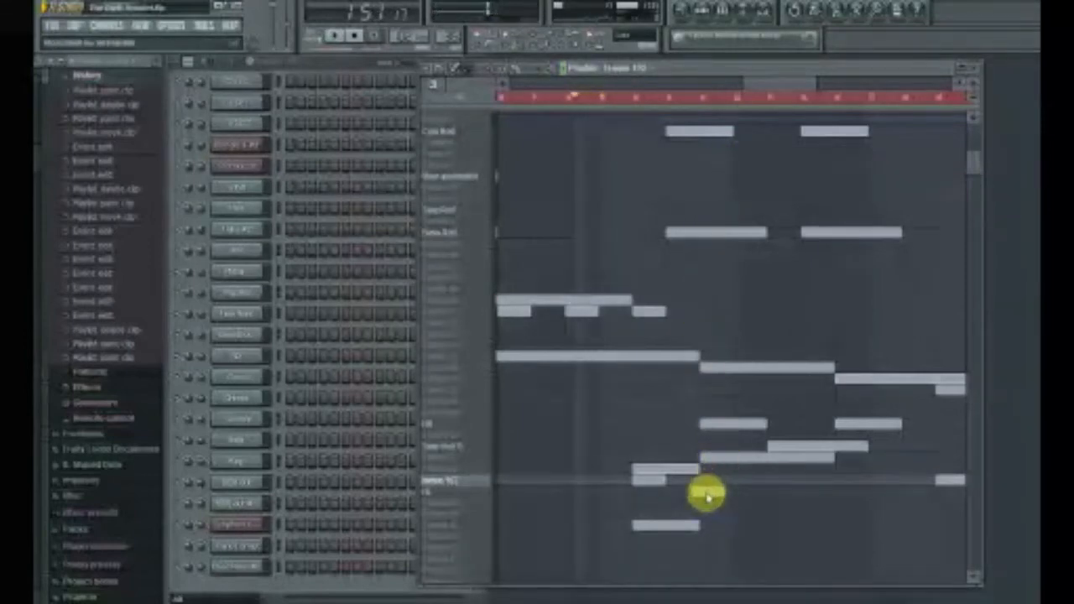
right_click(708, 496)
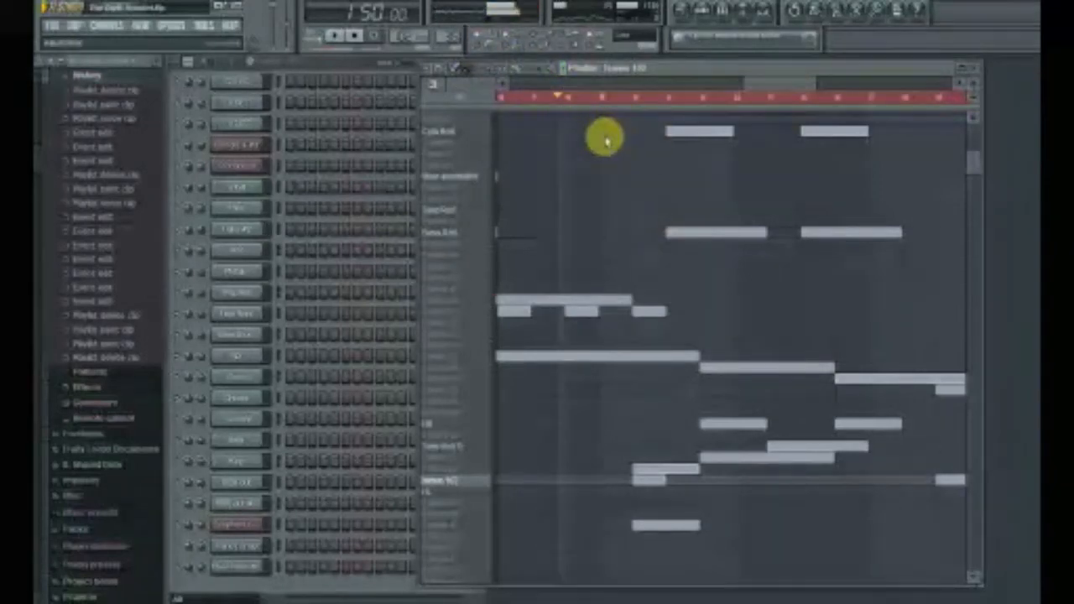
left_click(351, 34)
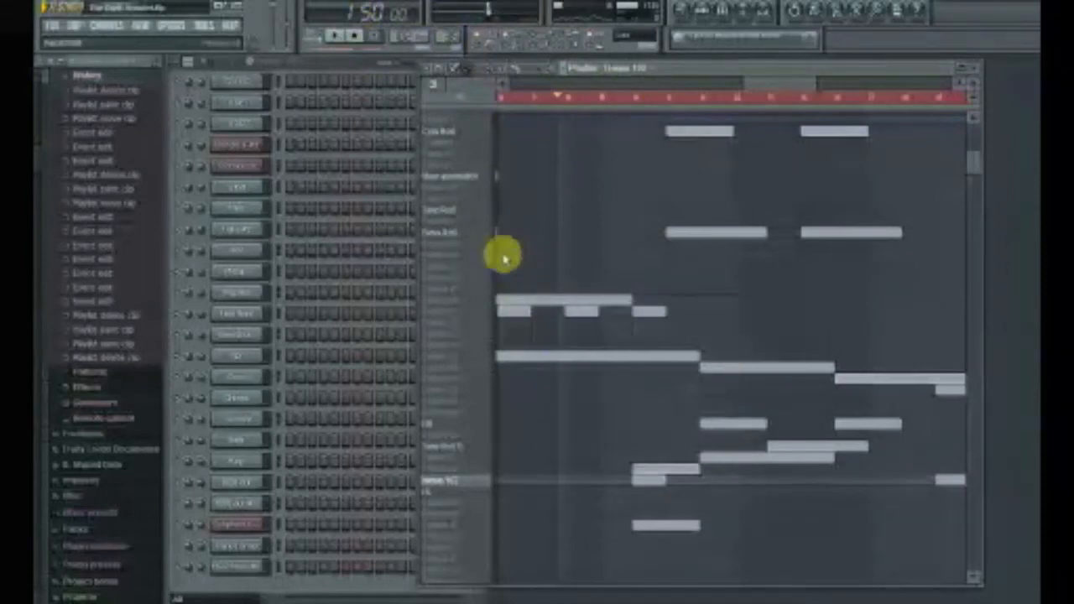
Select the pattern whose long clip starts the visible later section and play that pattern on its own
left_click(481, 304)
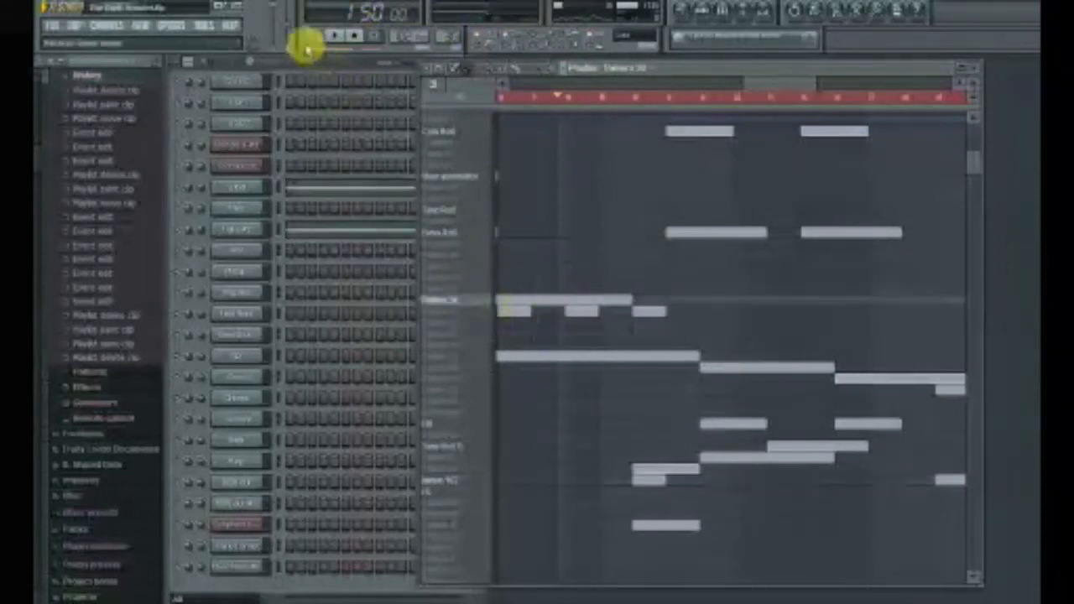
left_click(336, 36)
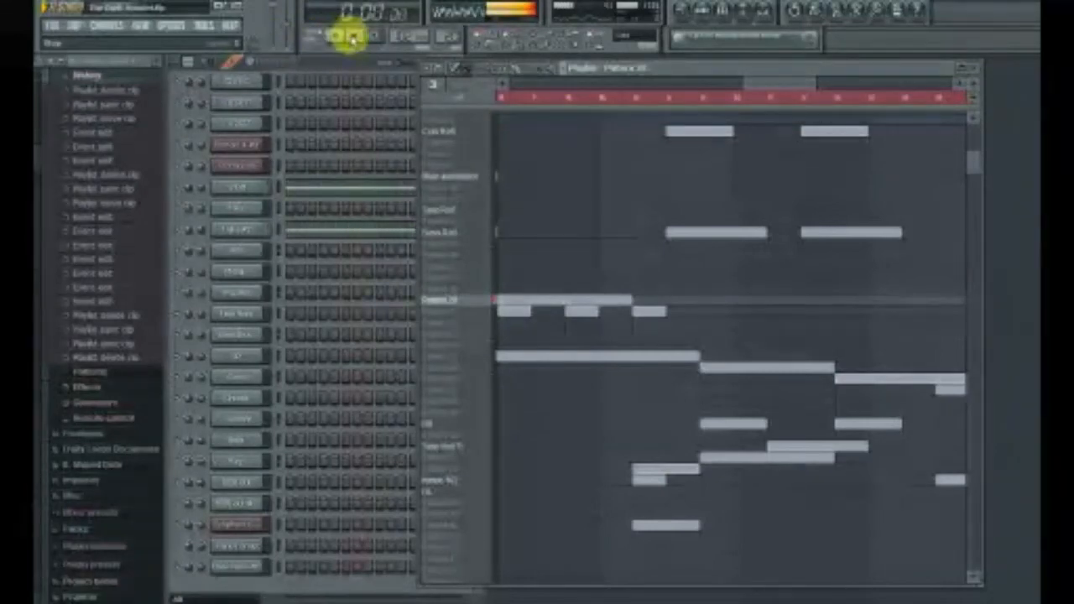
left_click(353, 37)
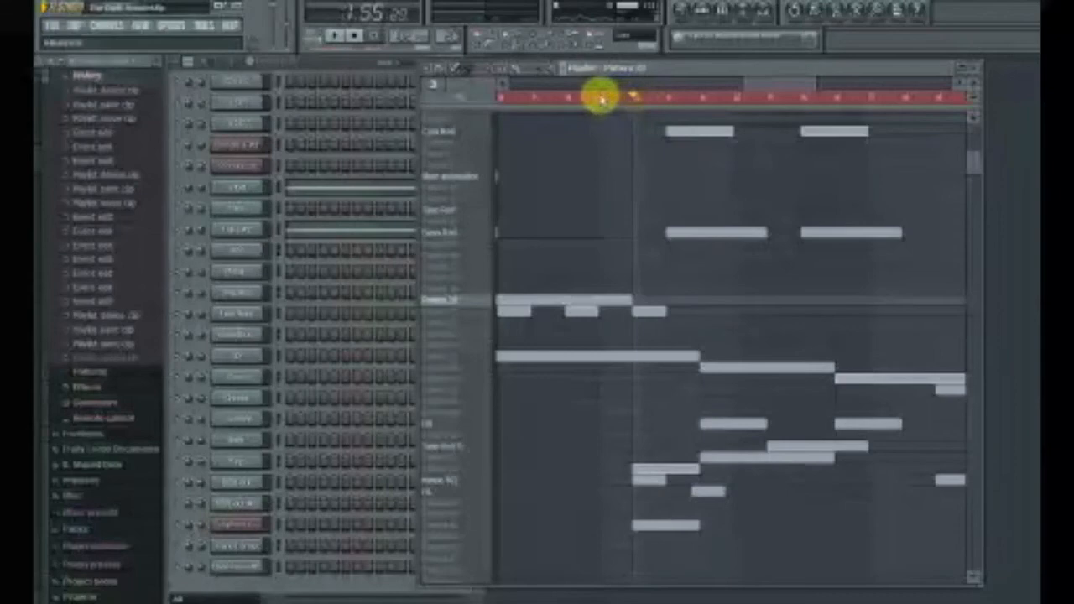
Play the later section through its "rit." and Tempo 102 clips towards the end of the song
key("space")
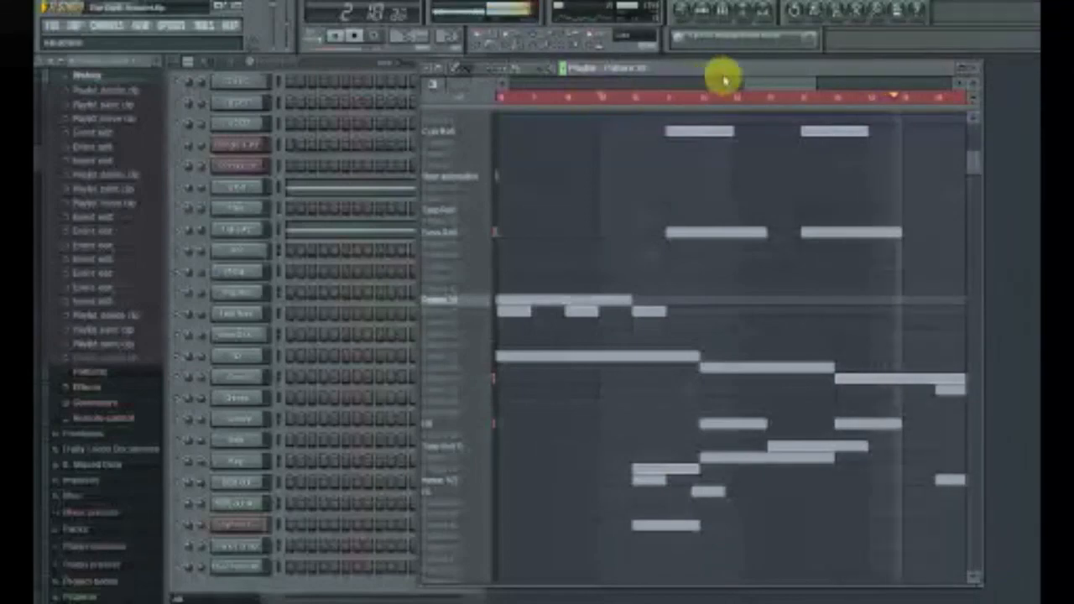
left_click_drag(762, 81, 792, 79)
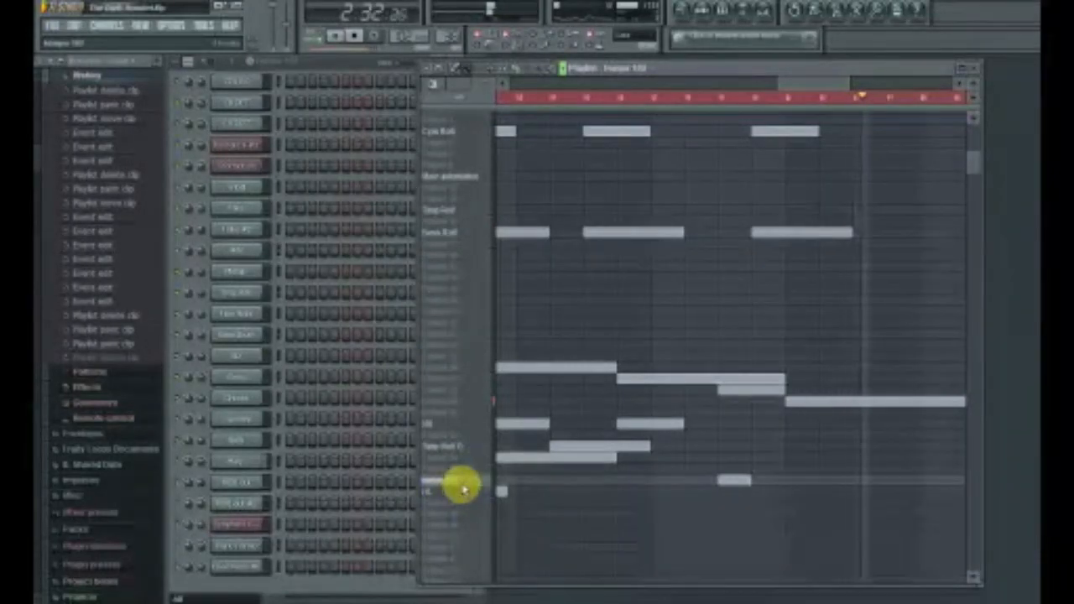
left_click_drag(815, 92, 829, 89)
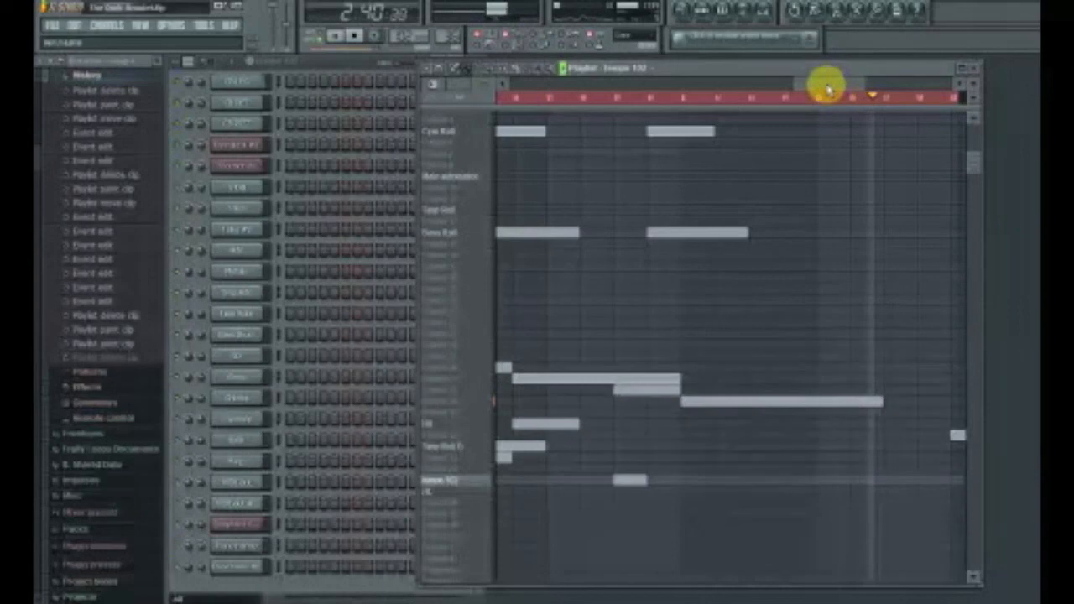
left_click(353, 36)
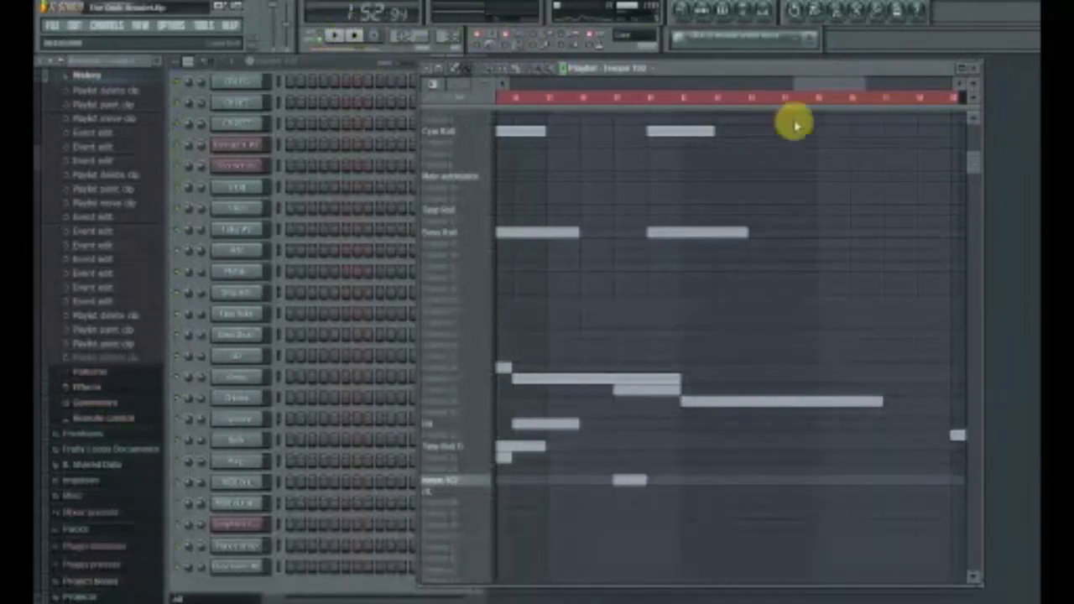
Return to the early bars of the song, shift the Playlist window aside and bring the step sequencer in front of it
left_click_drag(815, 84, 551, 143)
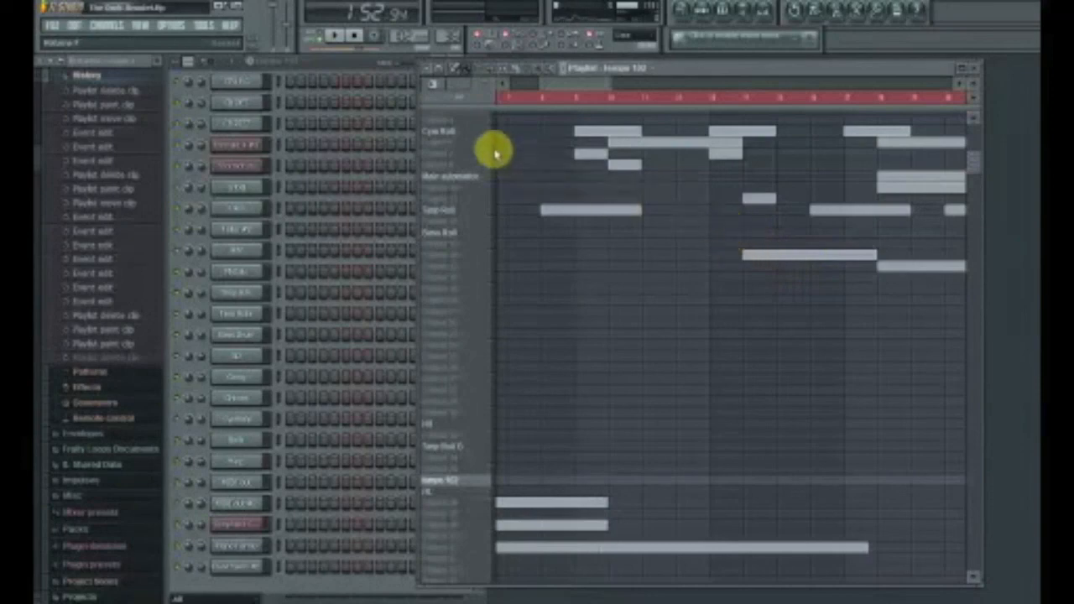
left_click_drag(696, 72, 609, 72)
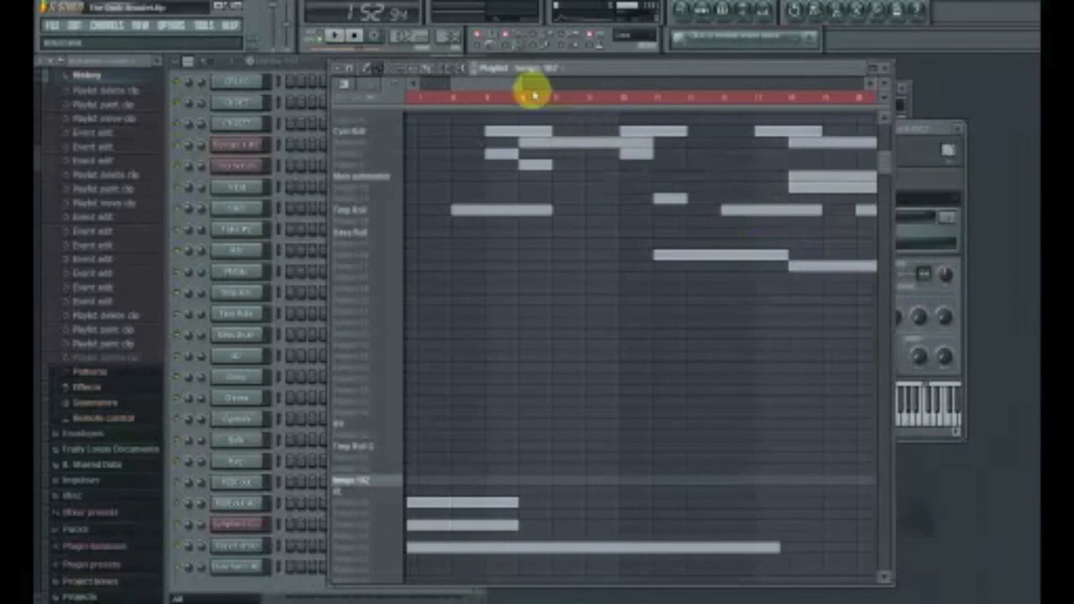
left_click(312, 65)
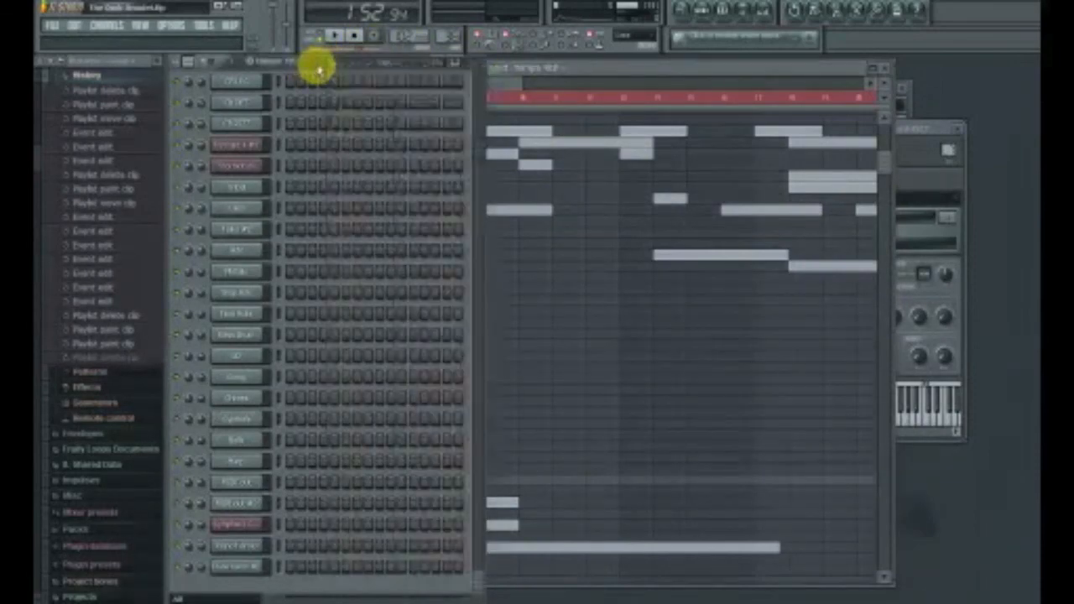
left_click(629, 68)
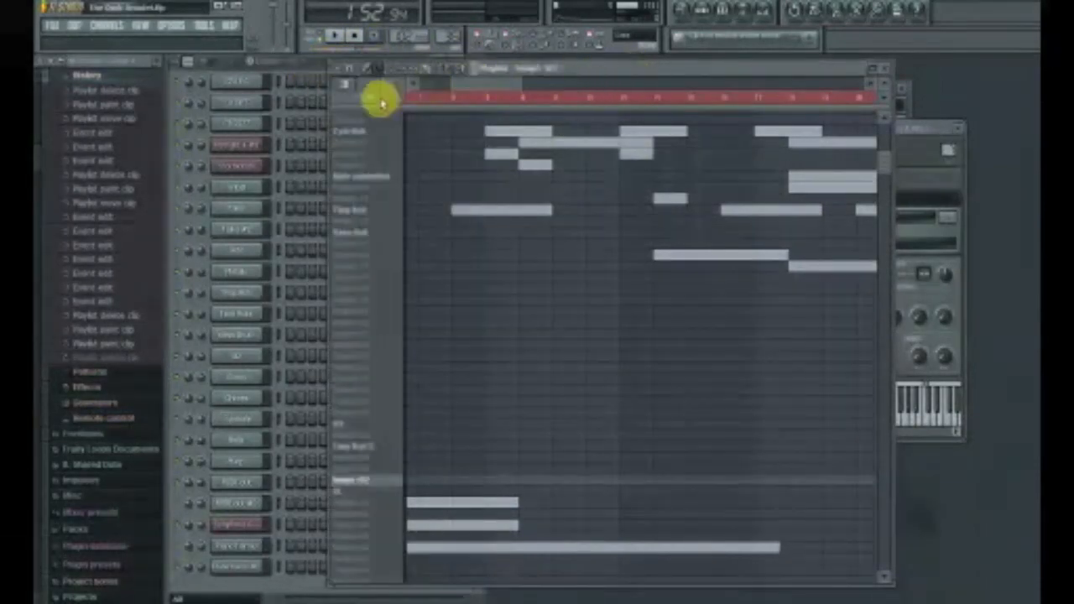
left_click(314, 63)
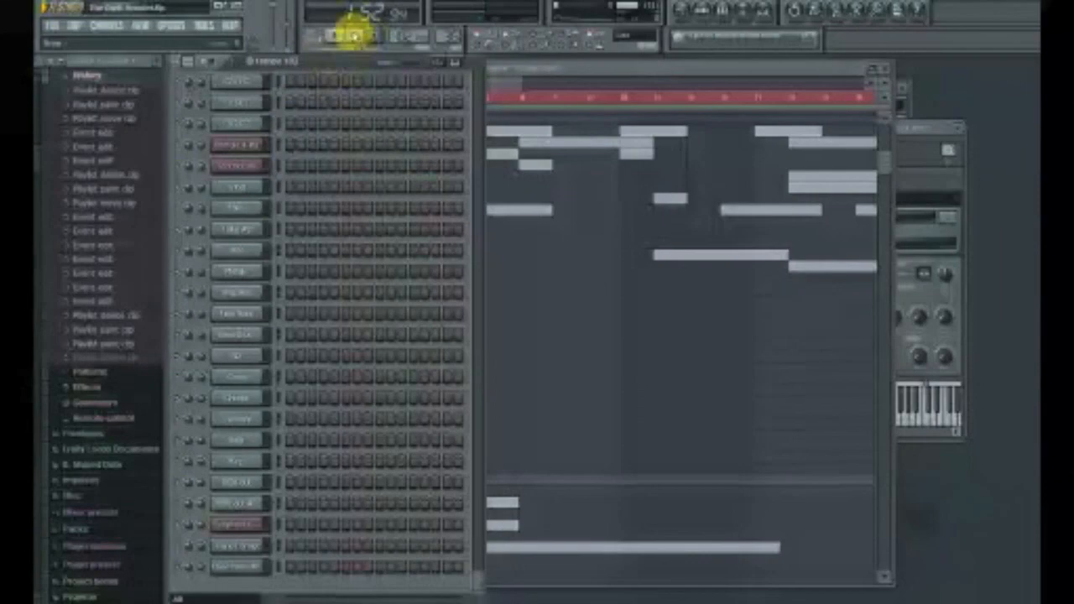